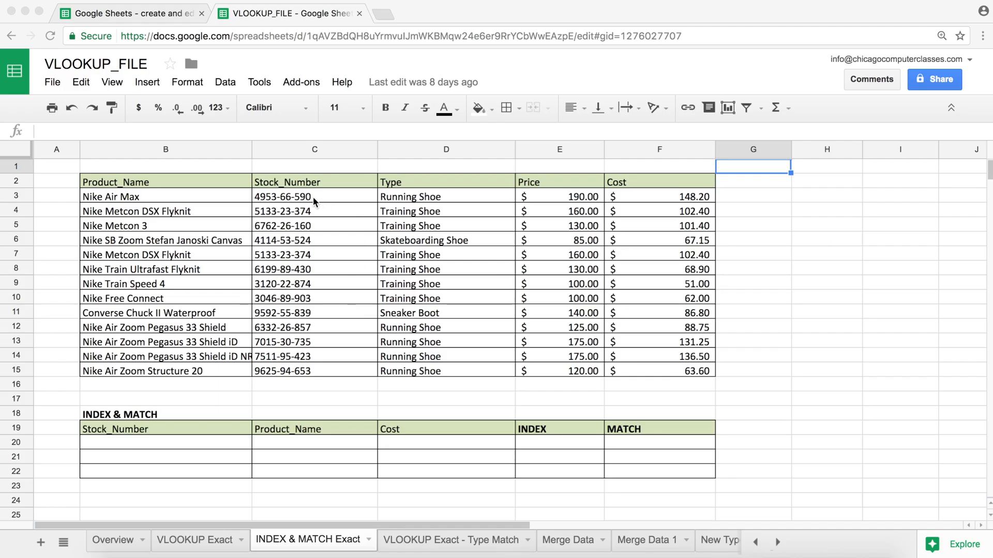
Copy the stock number of Nike SB Zoom Stefan Janoski Canvas from C6 into B20 of the INDEX & MATCH table.
click(298, 203)
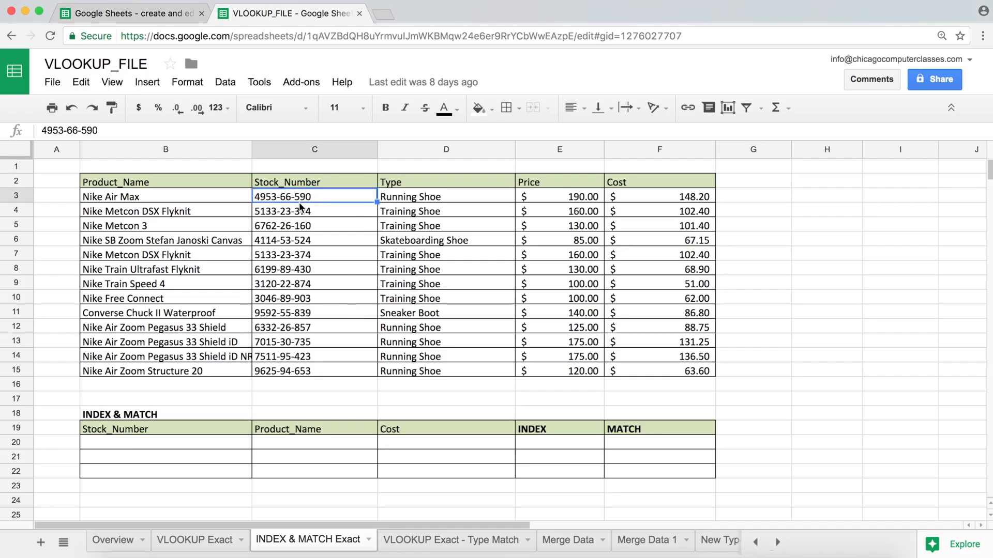
click(155, 442)
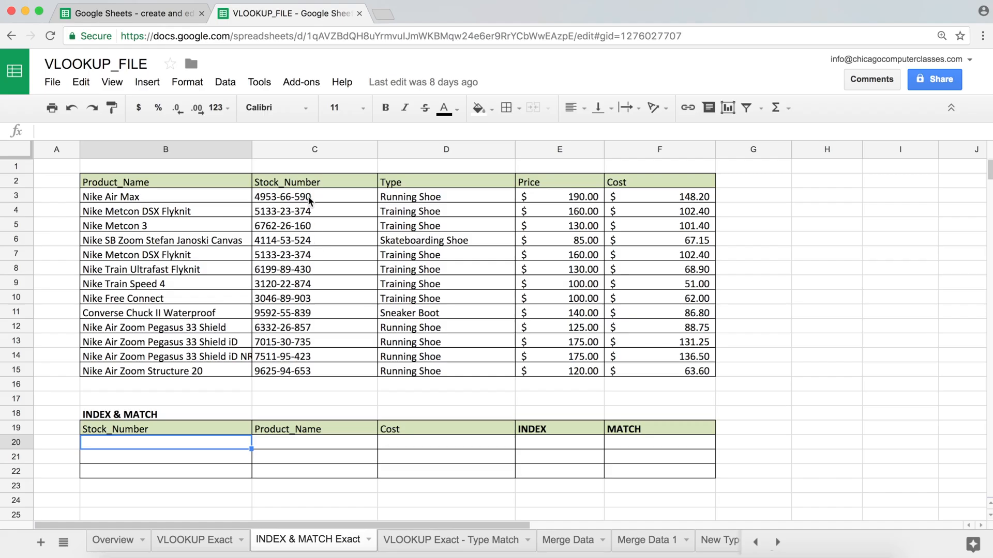
right_click(311, 236)
click(360, 271)
right_click(145, 443)
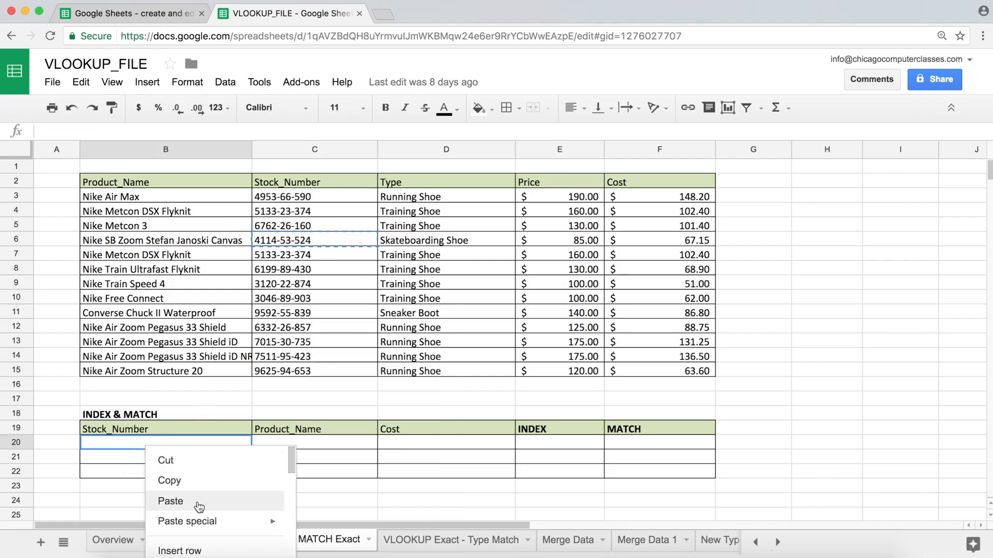
mouse_move(214, 522)
click(383, 369)
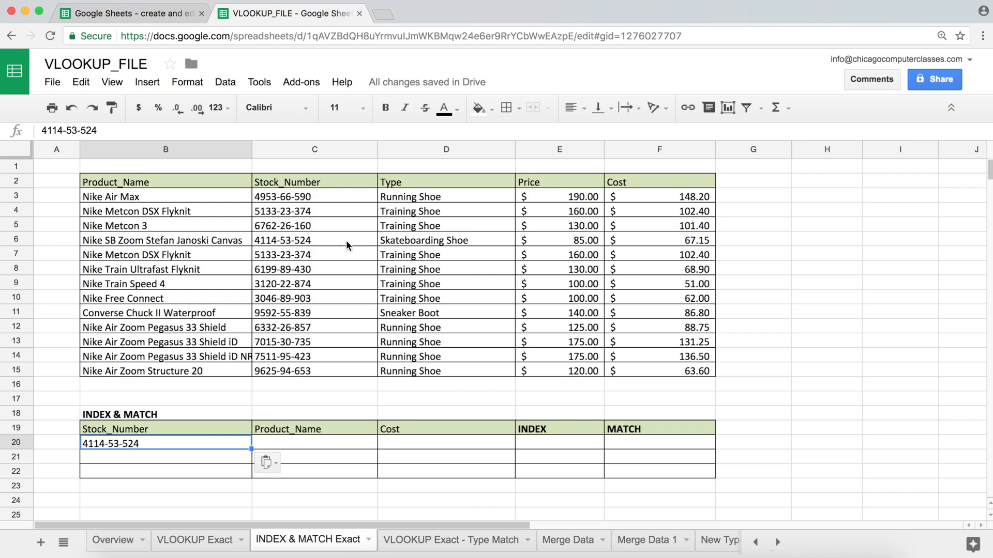
Enter =VLOOKUP(B20,$C$3:$F$15,3,0) in the Product_Name cell C20 to look up the stock number's price.
click(570, 239)
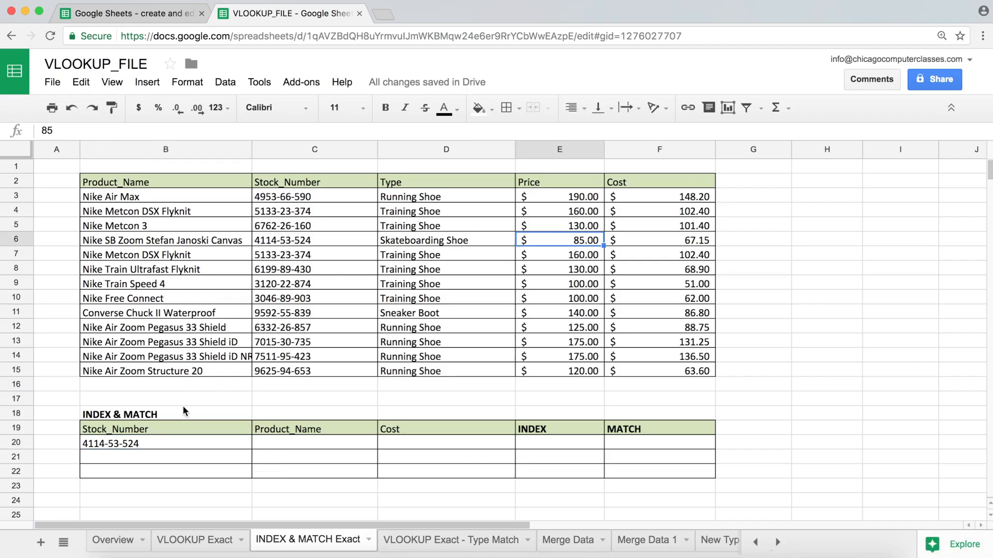
click(293, 439)
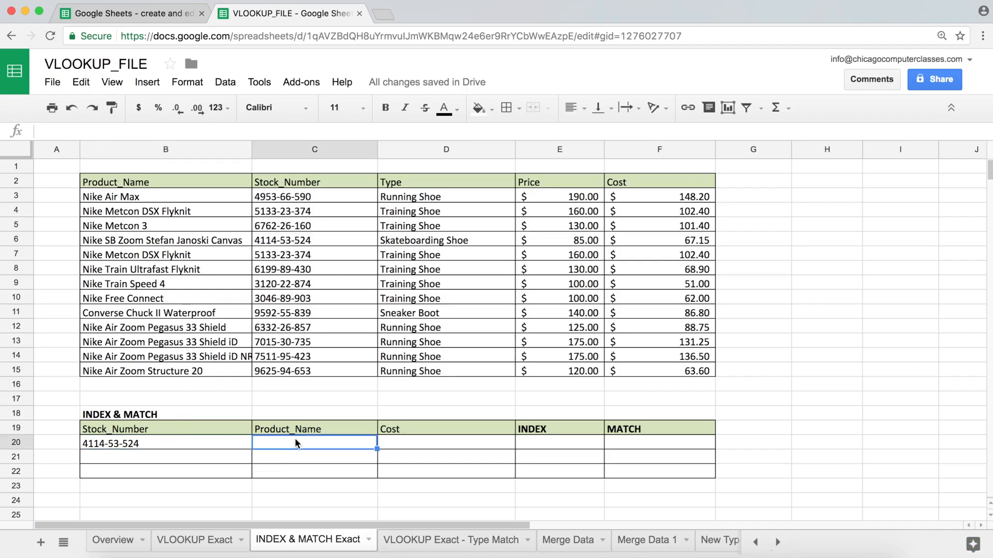
text(=vl)
key(Tab)
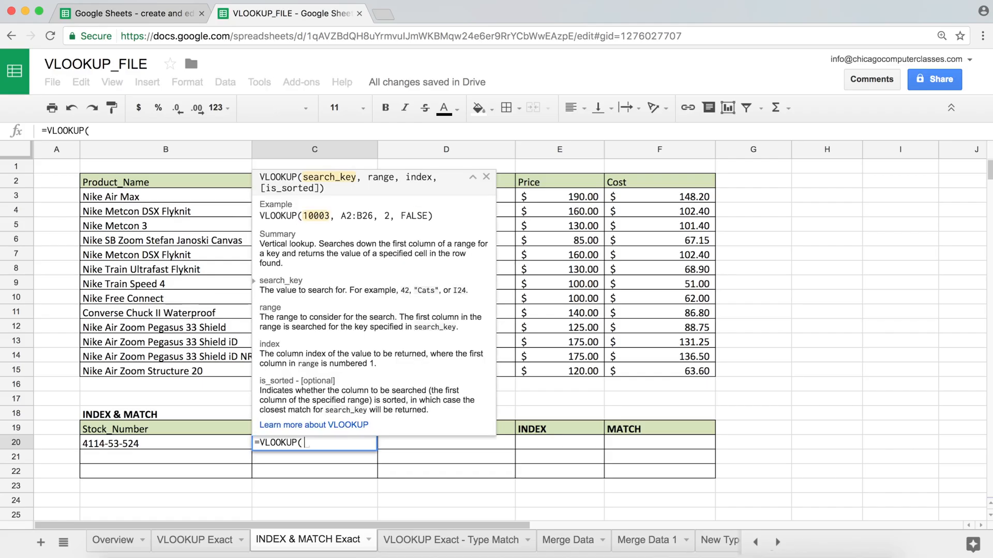
click(164, 446)
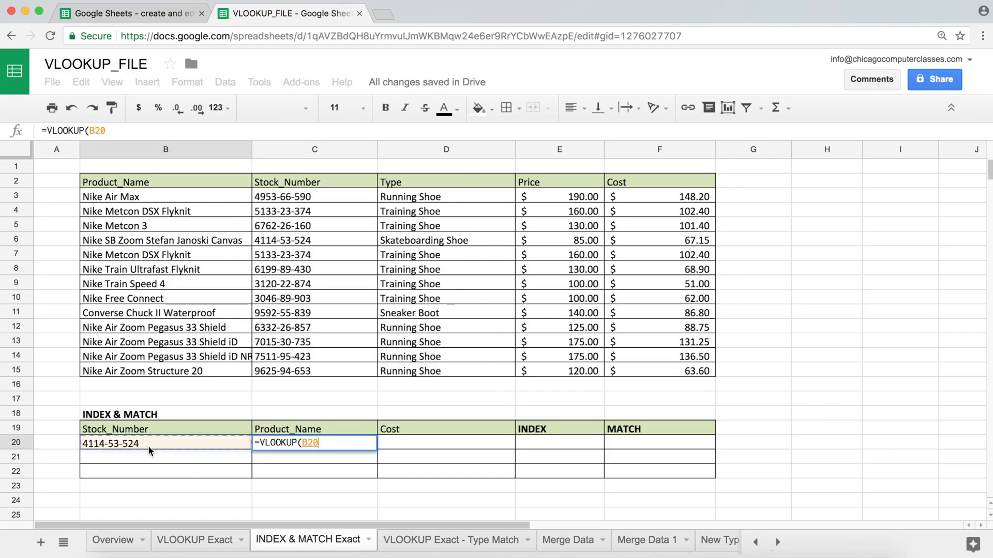
text(,)
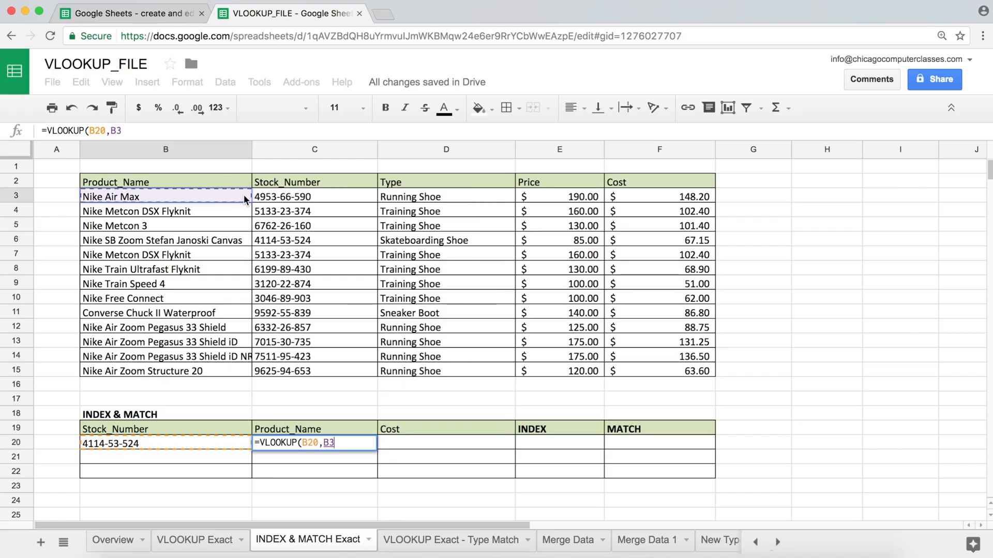
drag(327, 194, 610, 379)
key(F4)
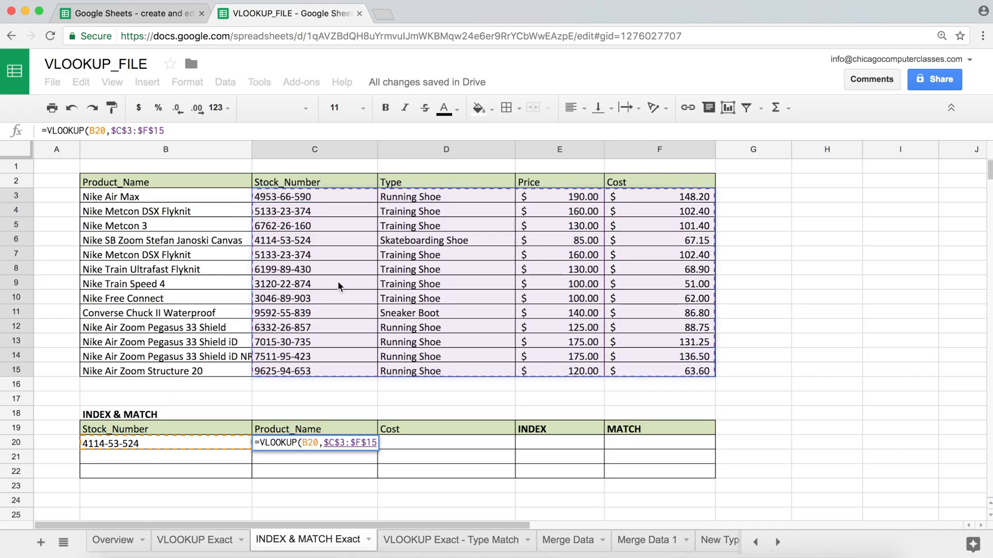
text(,)
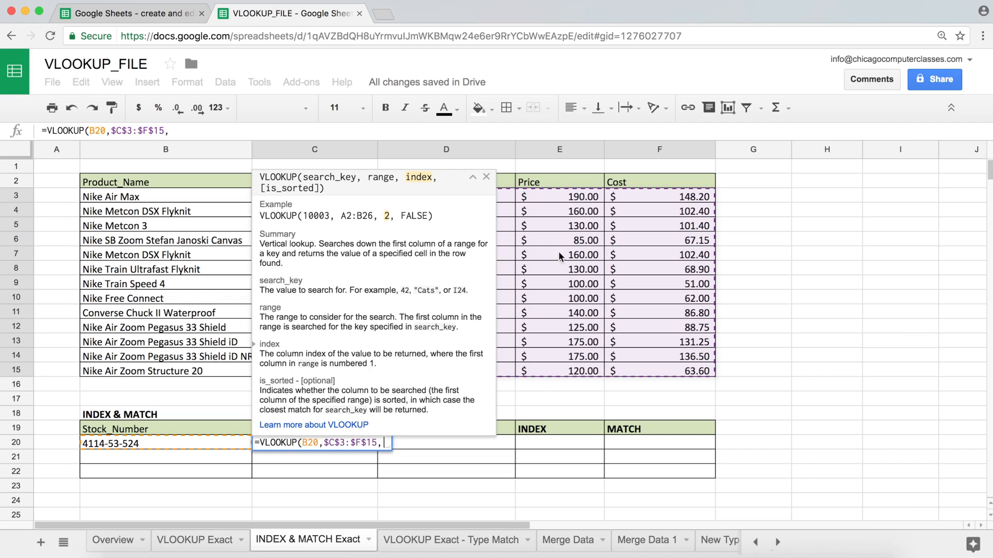
text(3)
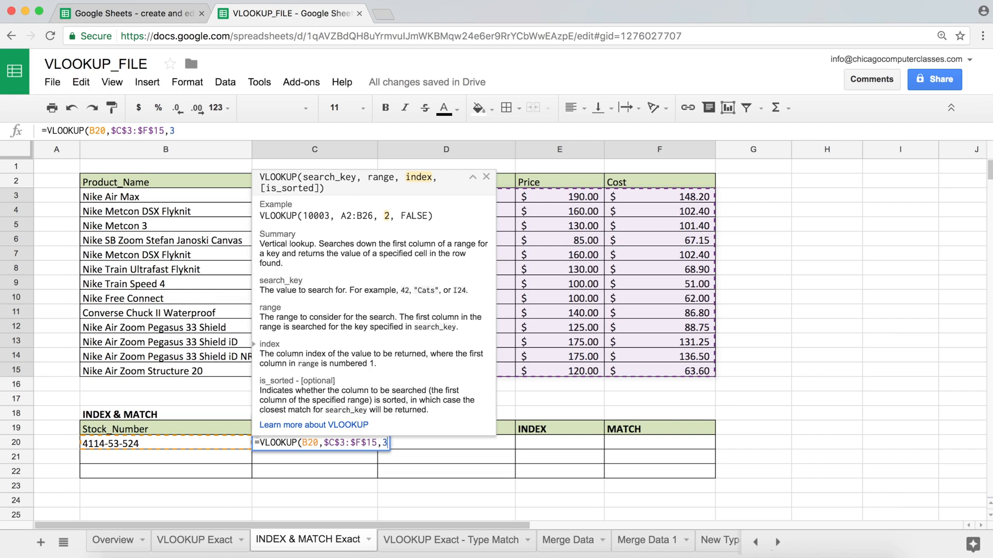
text(,0))
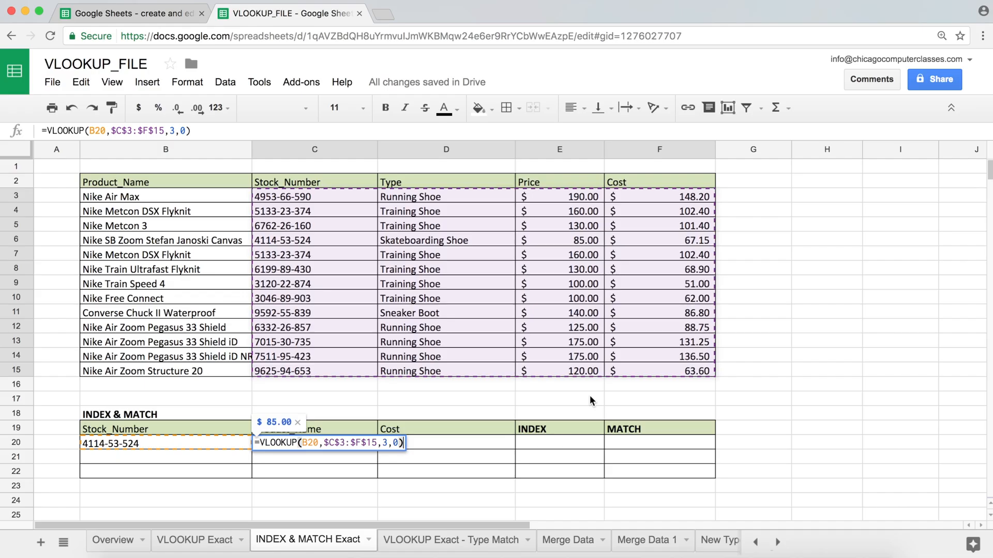
key(Return)
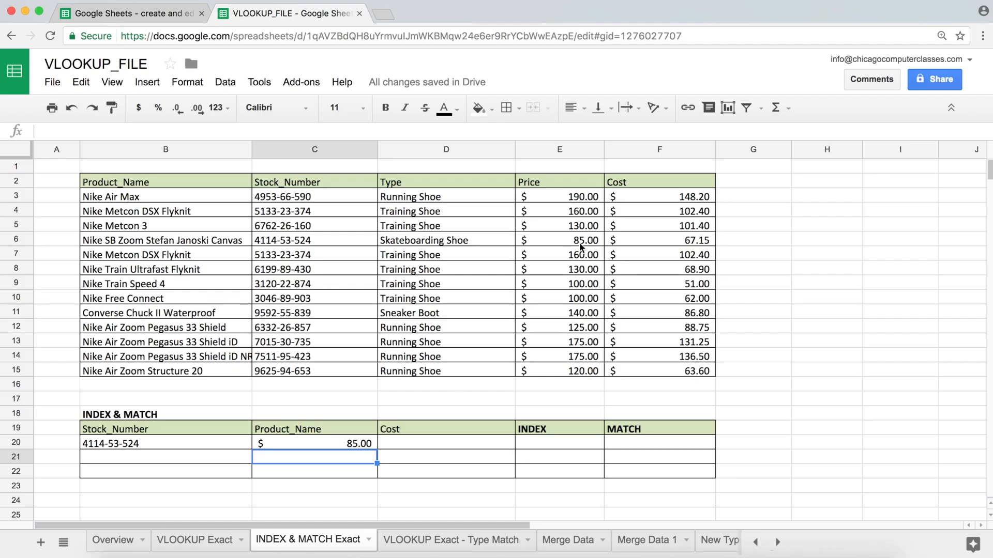
Compare the stock number and product name in row 6, and examine the stock number range C3:C15.
click(312, 244)
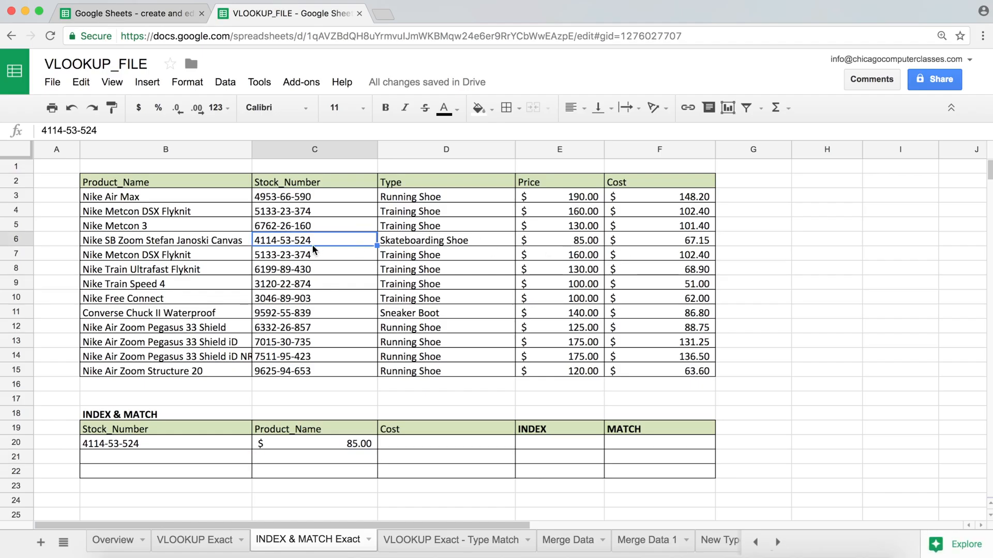
click(191, 242)
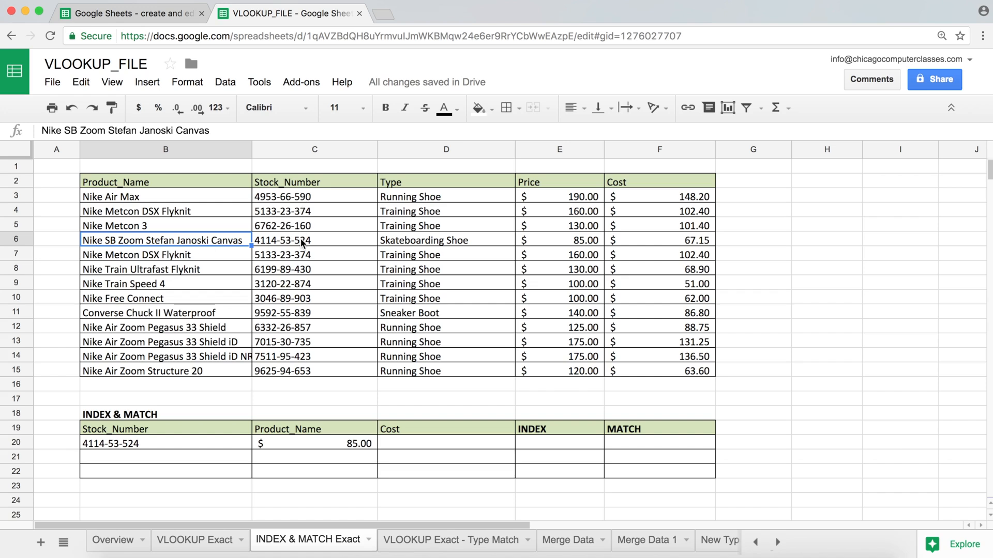
click(304, 244)
click(196, 242)
drag(282, 197, 283, 371)
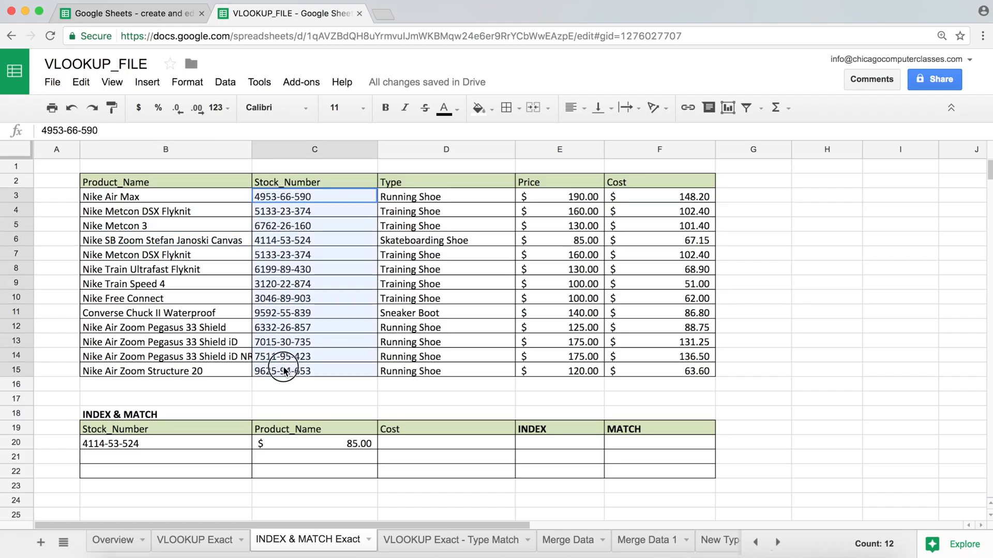
Try -1 as the column index in the VLOOKUP formula in C20.
double_click(324, 444)
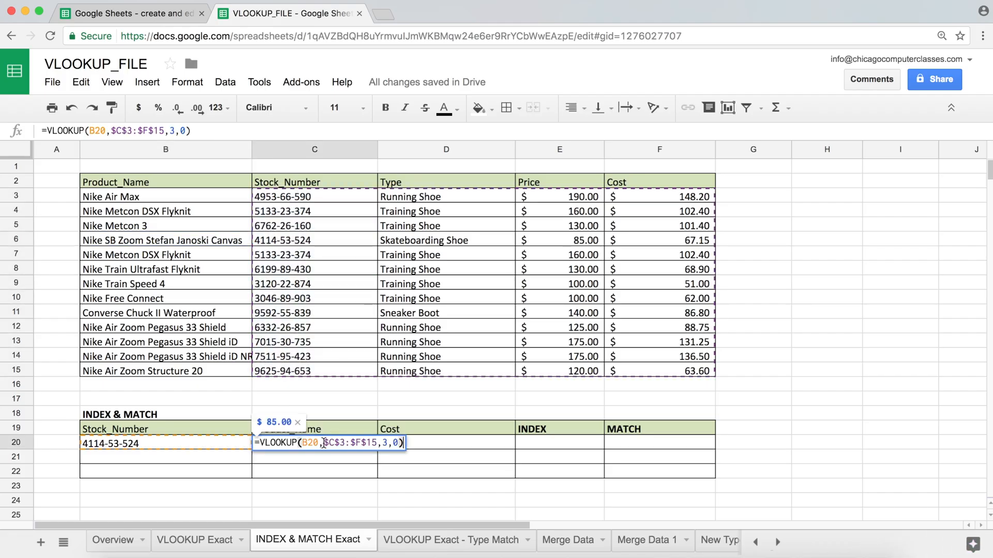
click(384, 446)
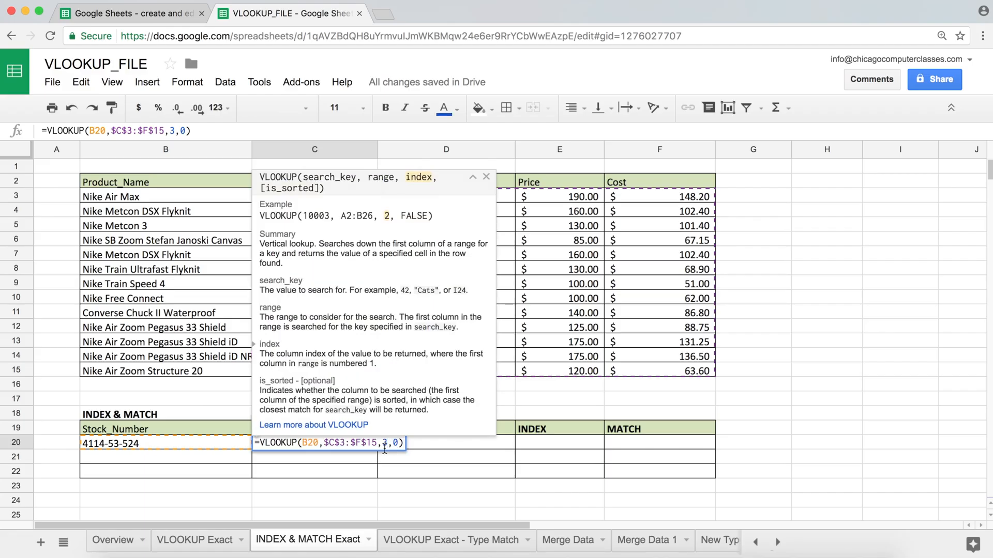
key(BackSpace)
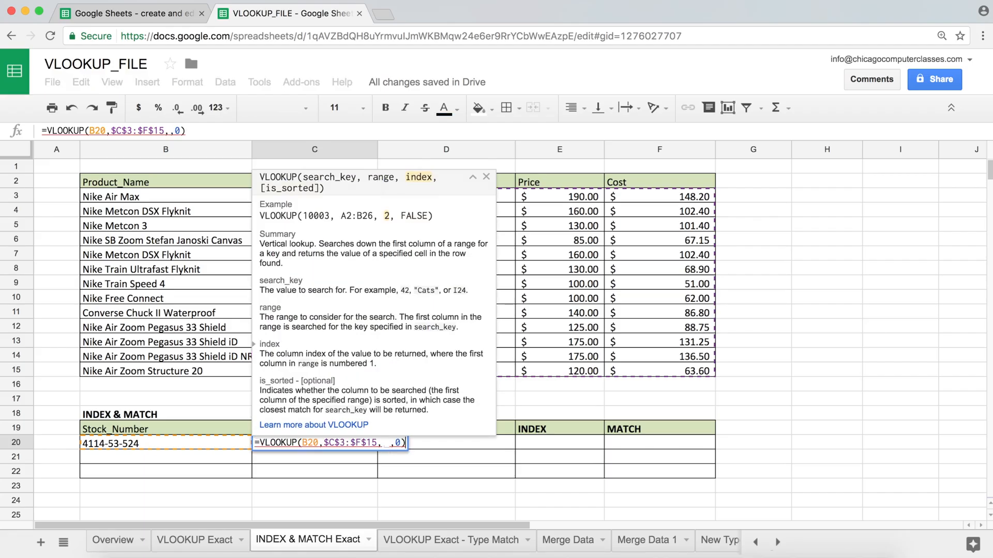
text(-1)
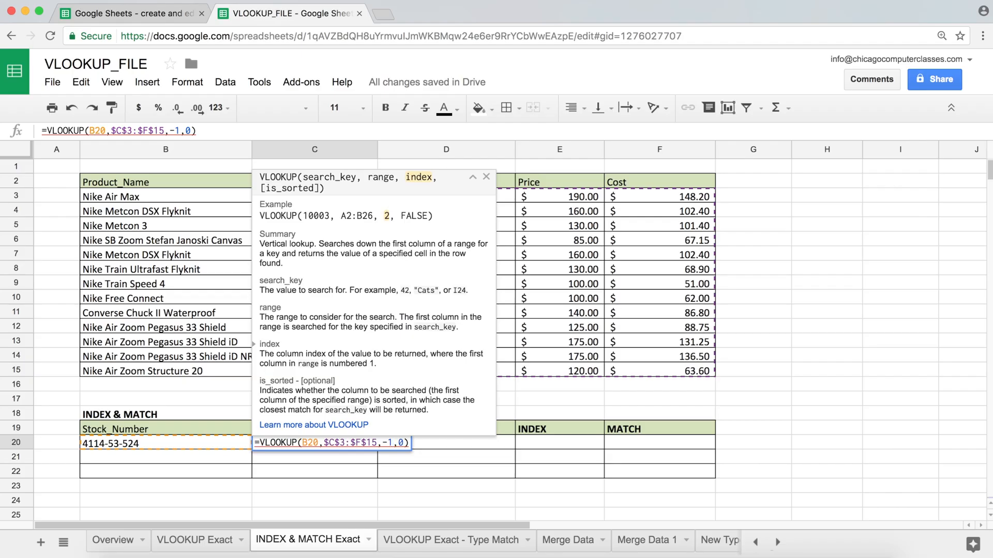
key(BackSpace)
key(BackSpace)
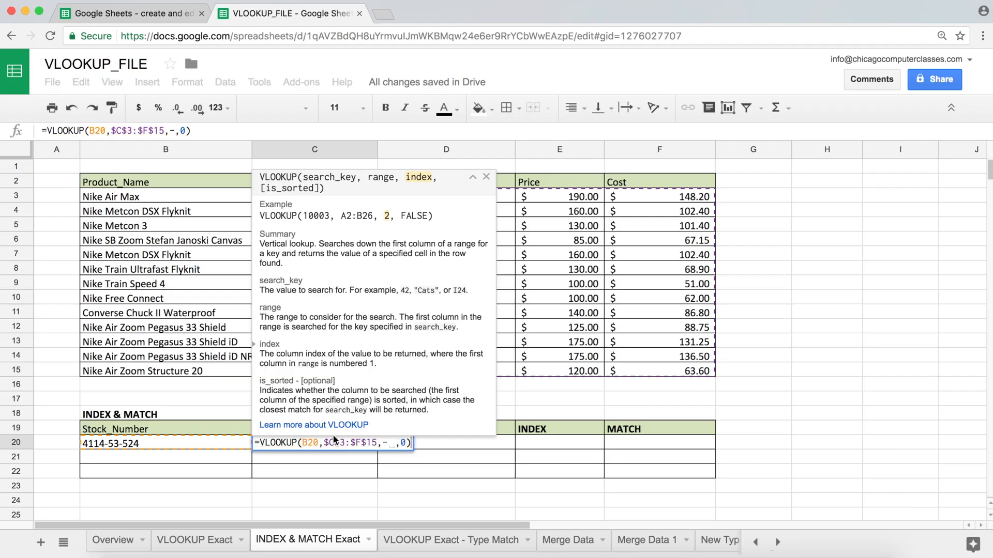
Try the range B3:F15 inside the C20 formula, and restore 3 as its column index.
click(187, 199)
drag(187, 200, 632, 377)
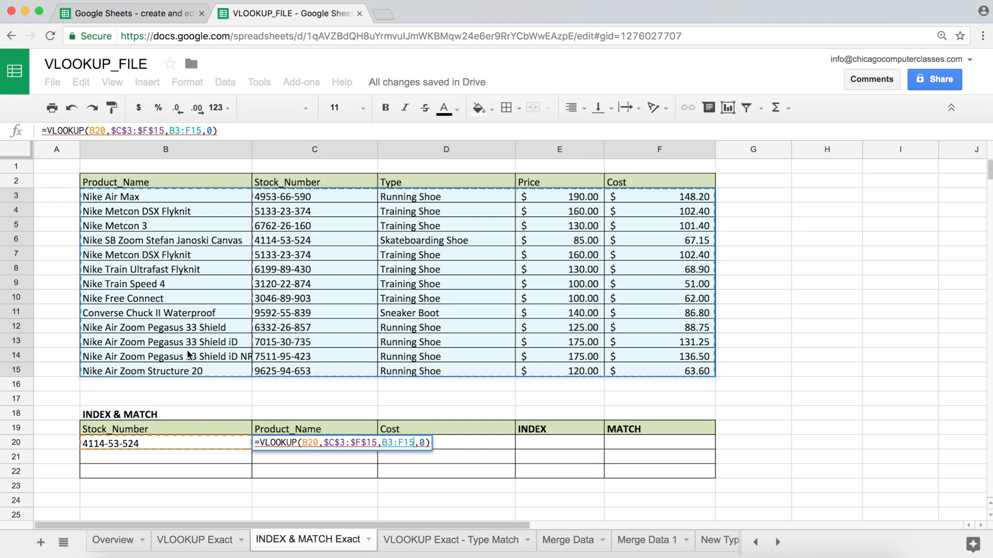
key(BackSpace)
key(BackSpace)
key(BackSpace)
key(BackSpace)
key(BackSpace)
key(BackSpace)
text(3)
key(Return)
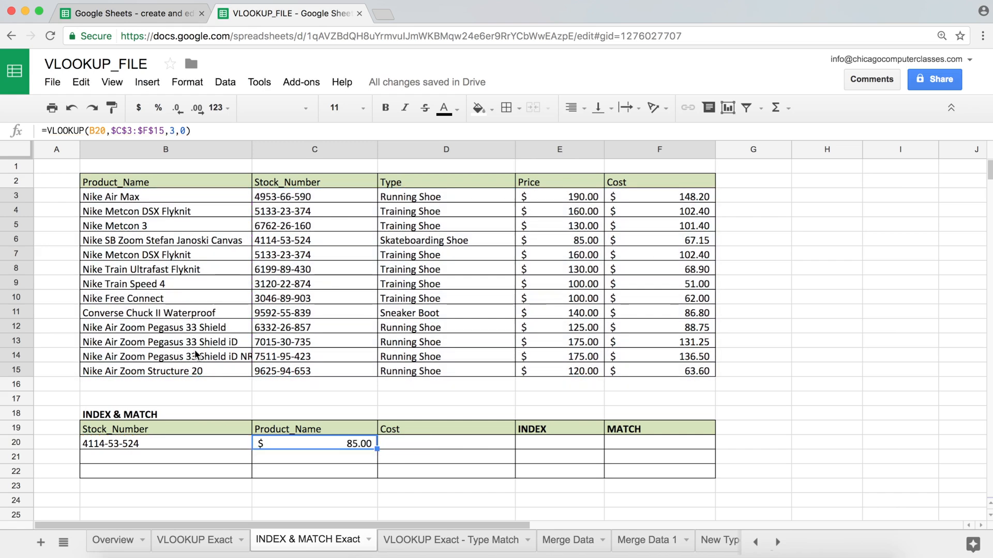
Examine the Stock_Number column C2:C15 against the VLOOKUP formula in C20.
click(341, 438)
drag(315, 184, 317, 371)
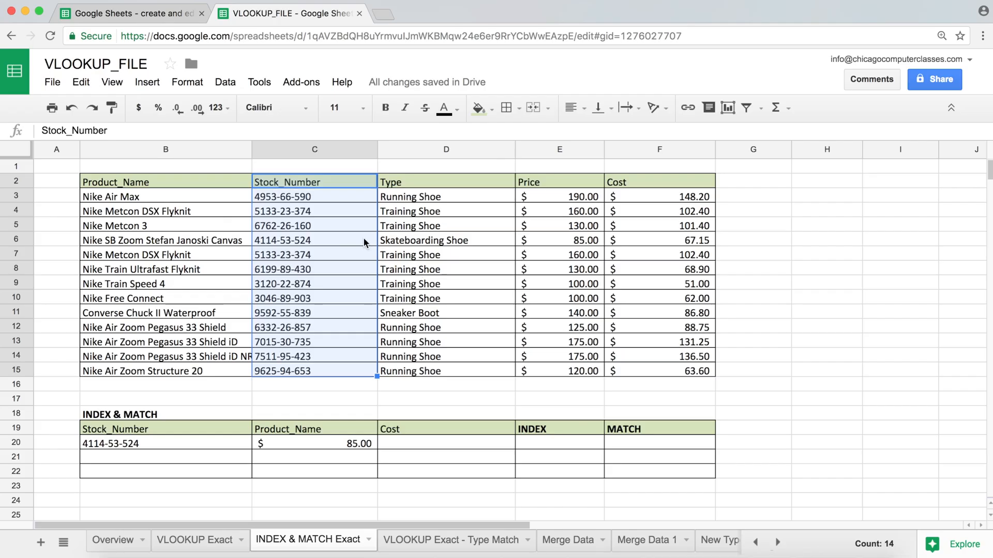
click(352, 444)
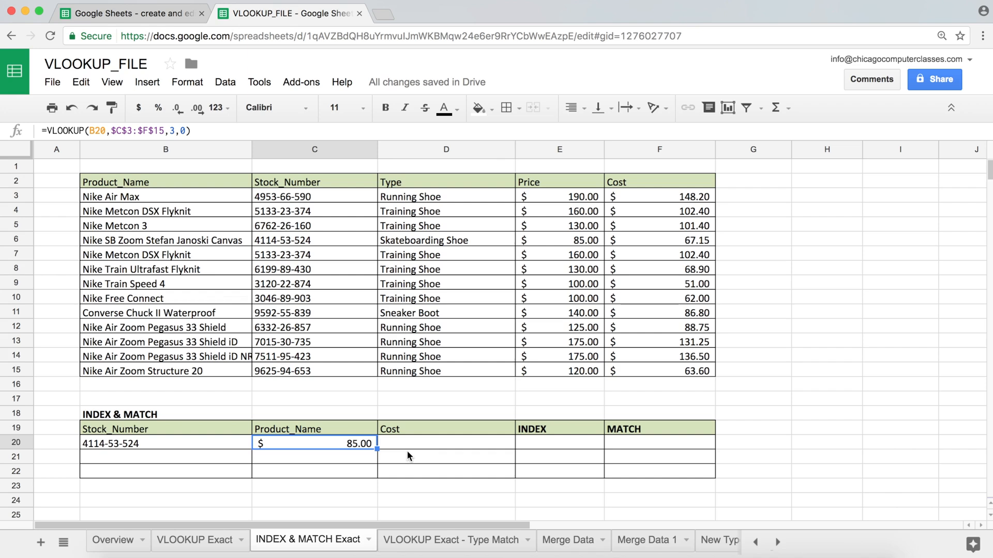
Enter an INDEX formula in E20 that returns row 6 of the absolute range $B$3:$B$15.
key(Right)
key(Right)
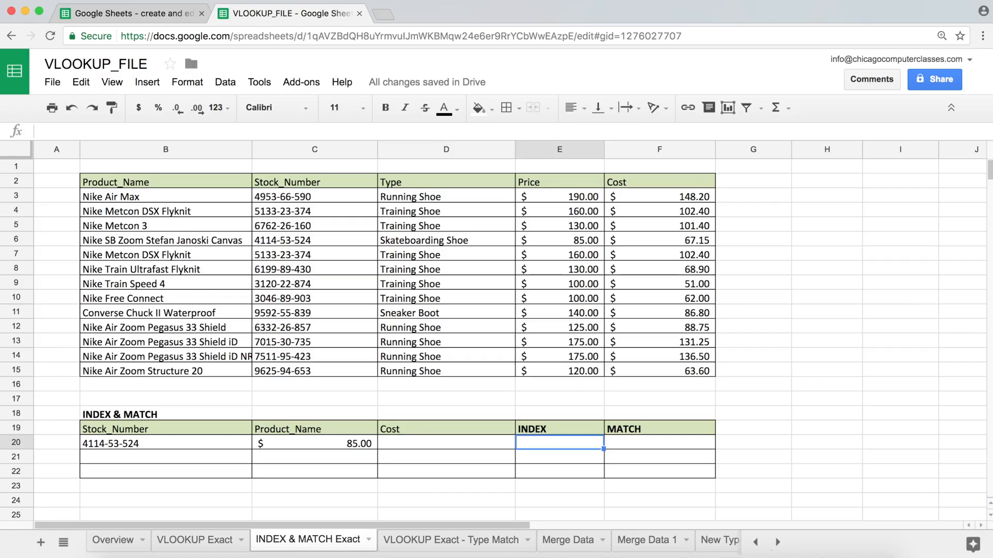
text(=)
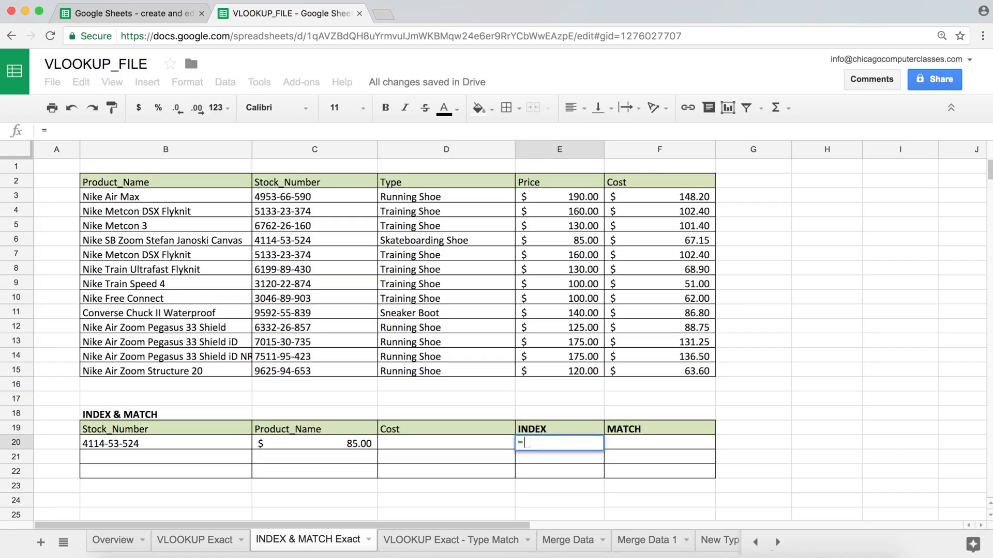
text(IND)
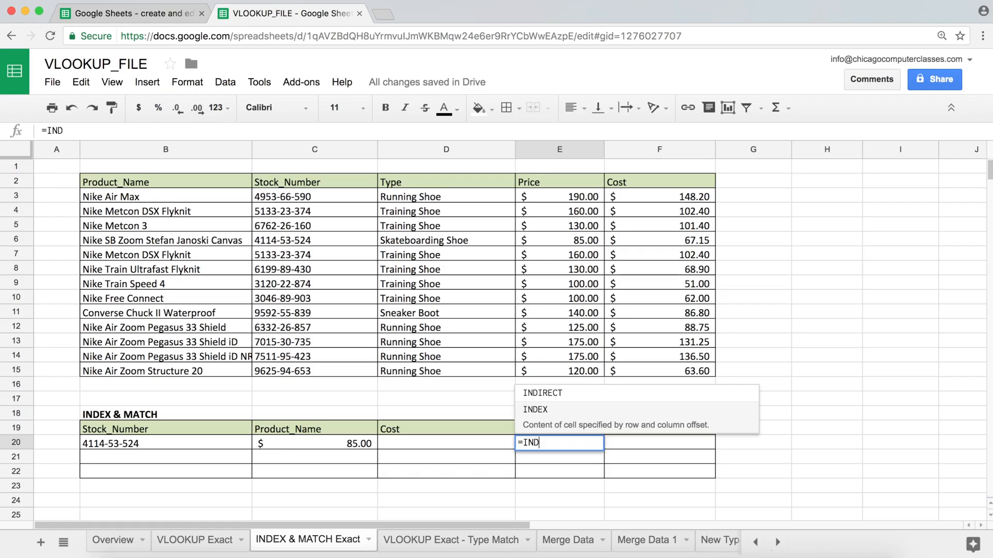
key(Tab)
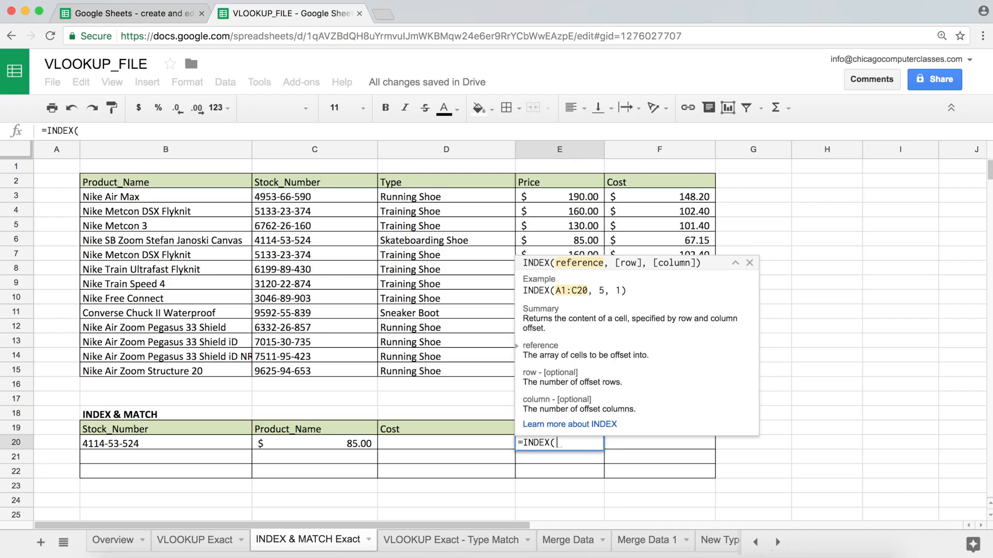
drag(126, 198, 144, 370)
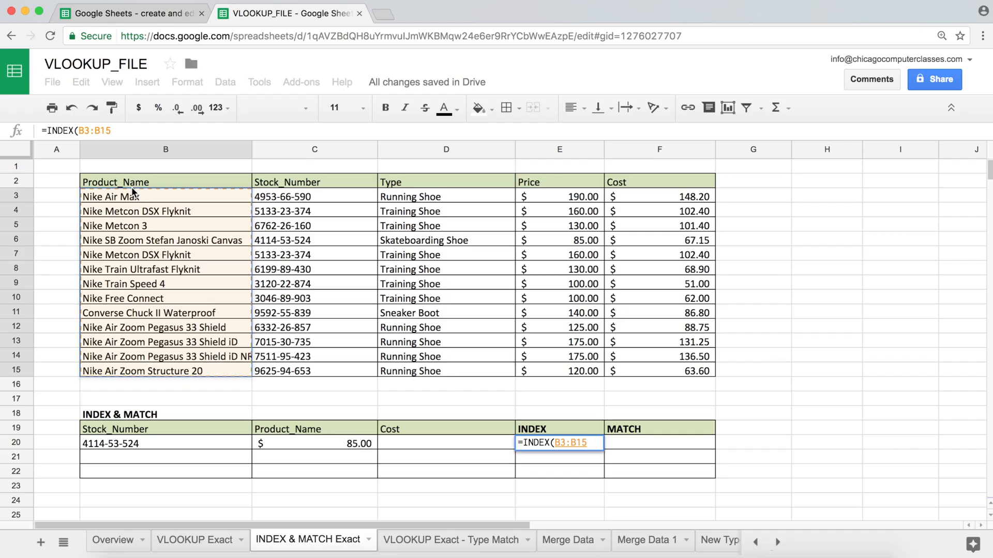
key(F4)
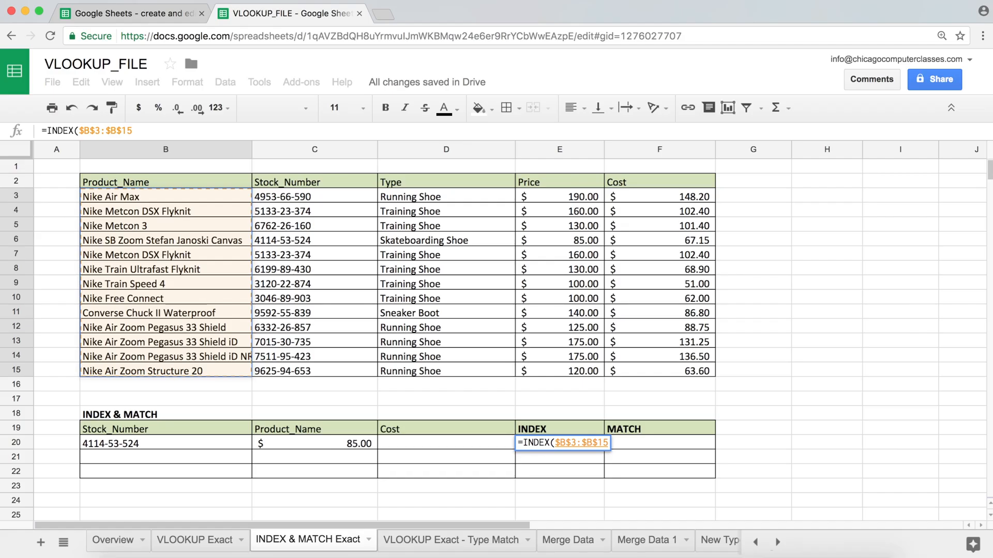
text(,)
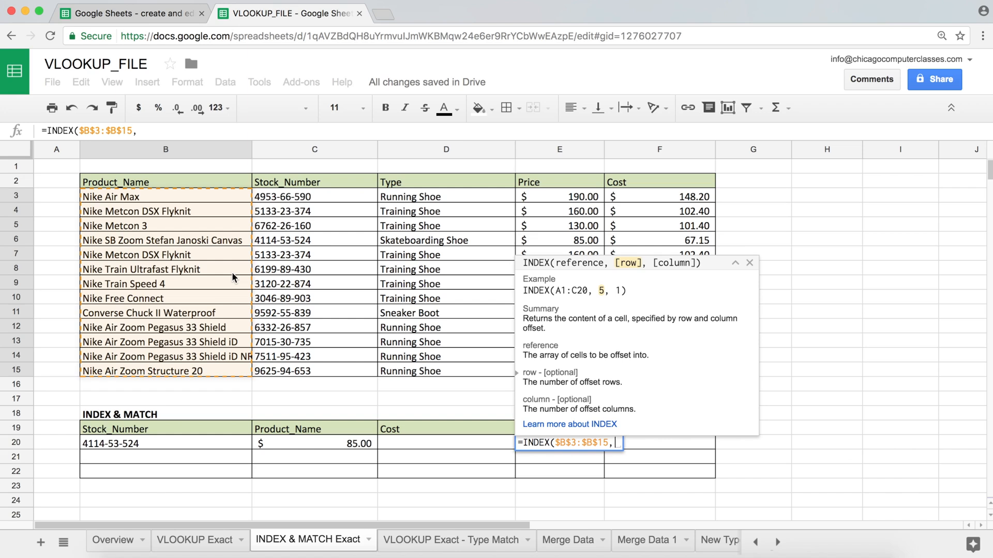
text(6)
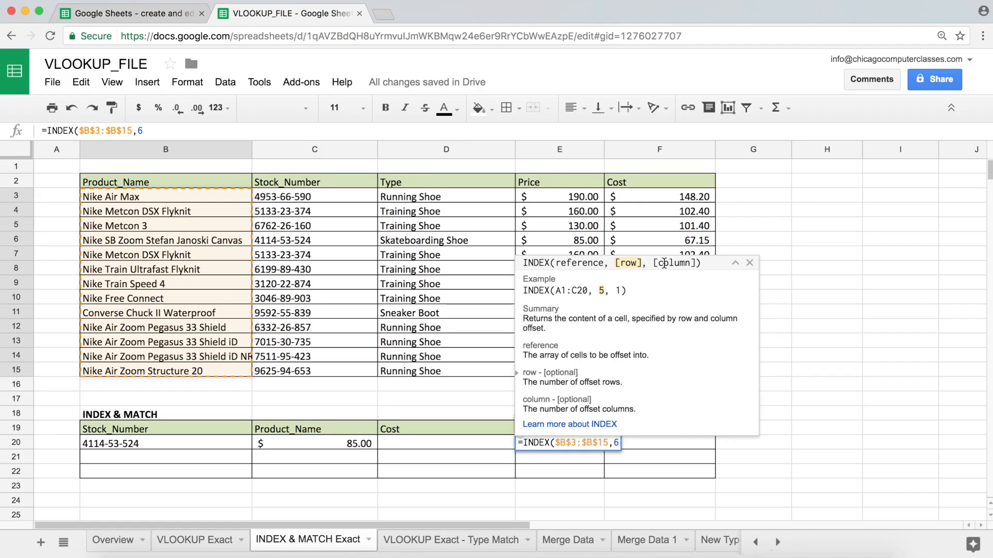
text())
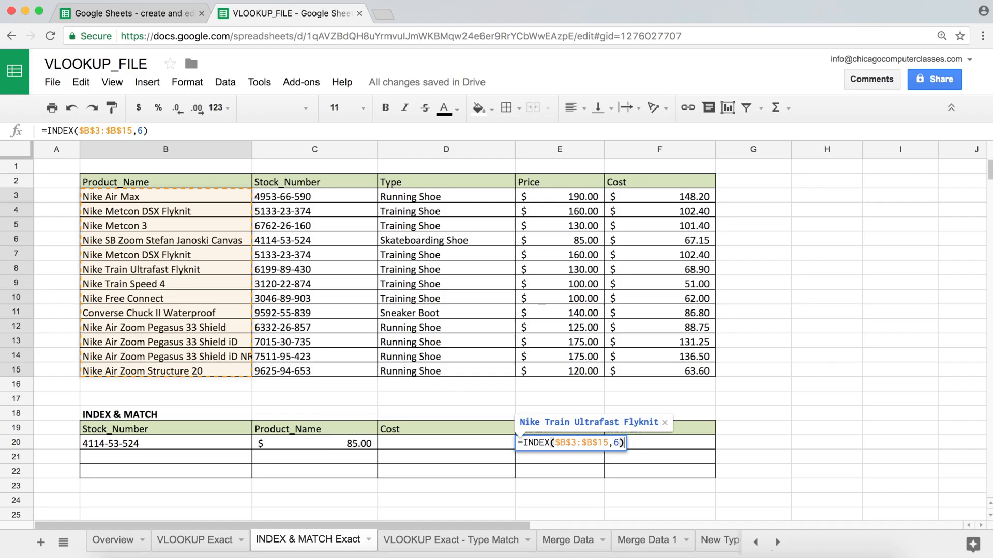
key(Return)
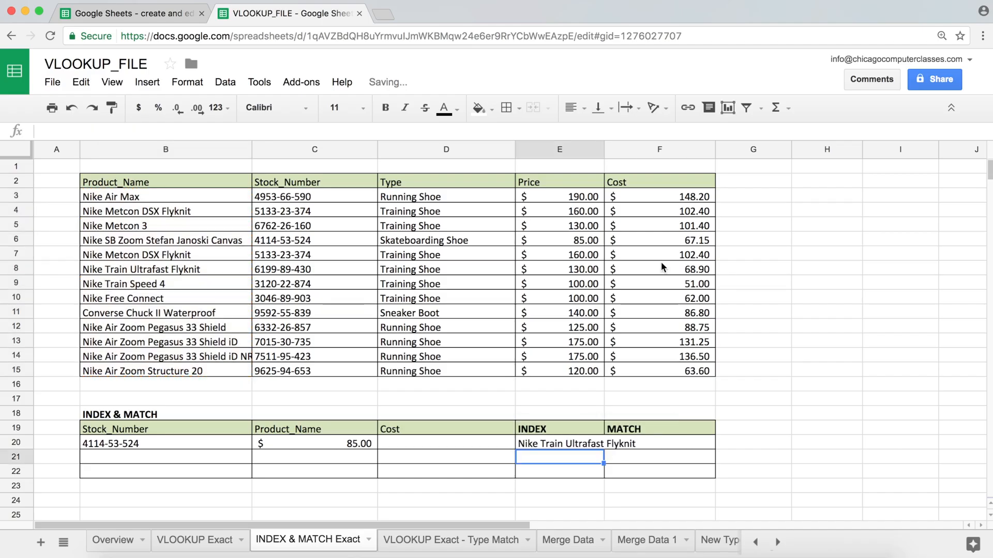
Review the INDEX formula in E20 against the product names, and widen column E to fit the returned name.
click(569, 445)
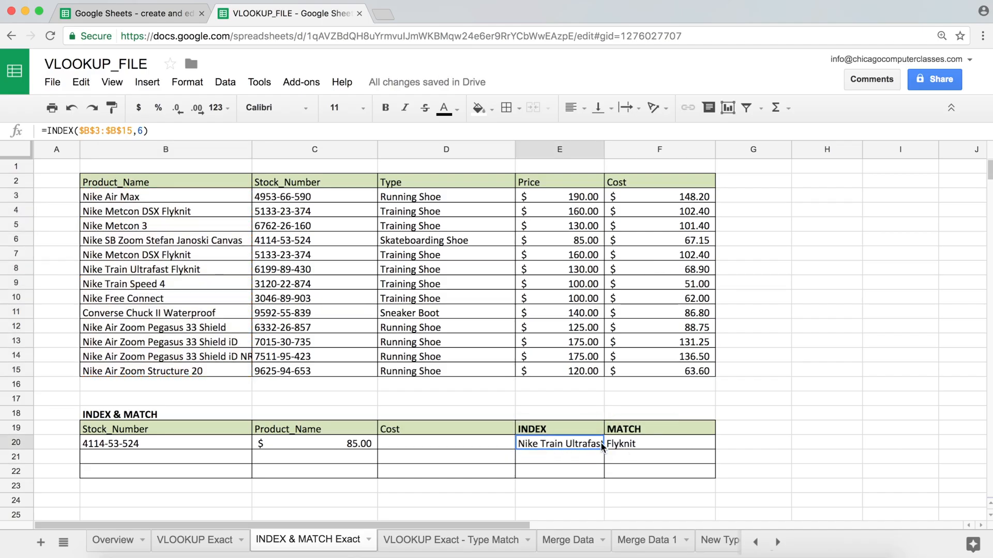
double_click(572, 444)
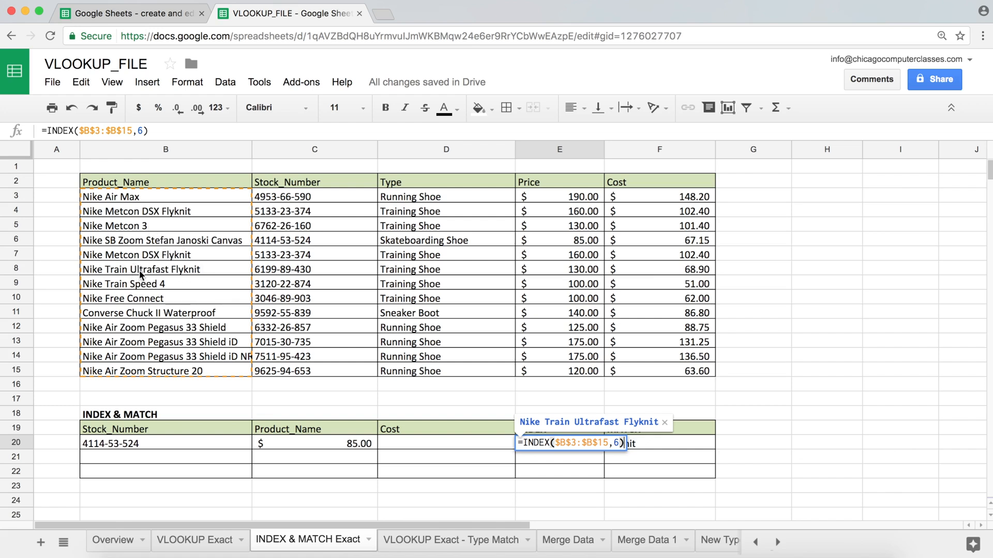
key(Return)
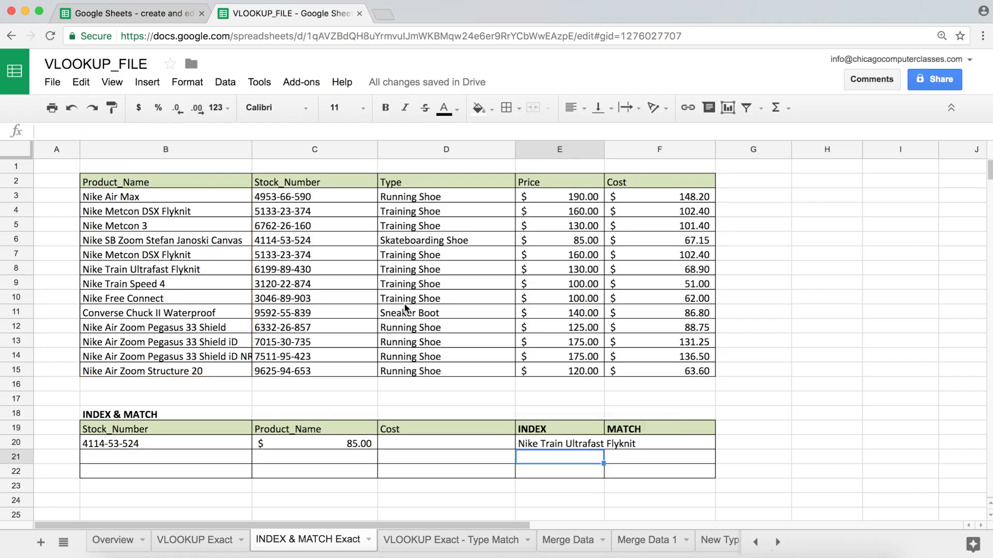
click(637, 447)
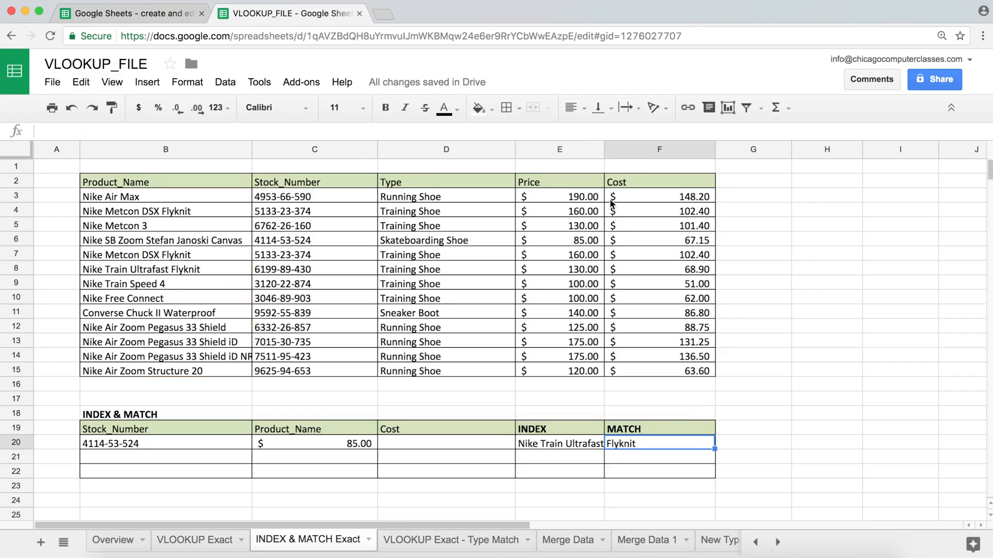
drag(603, 158, 646, 157)
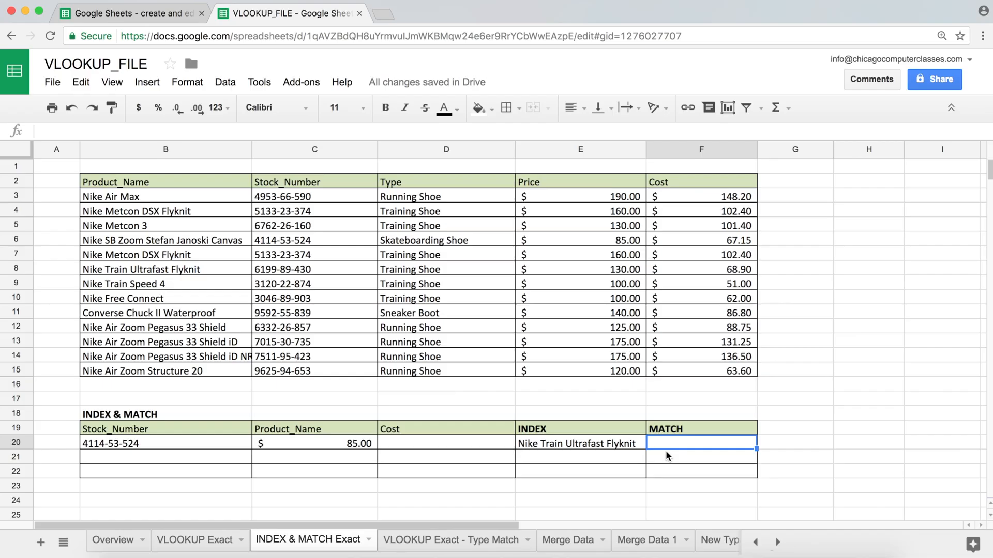
Enter a MATCH formula in F20 that finds B20 in the absolute range $C$3:$C$15 with search type 0.
text(=ma)
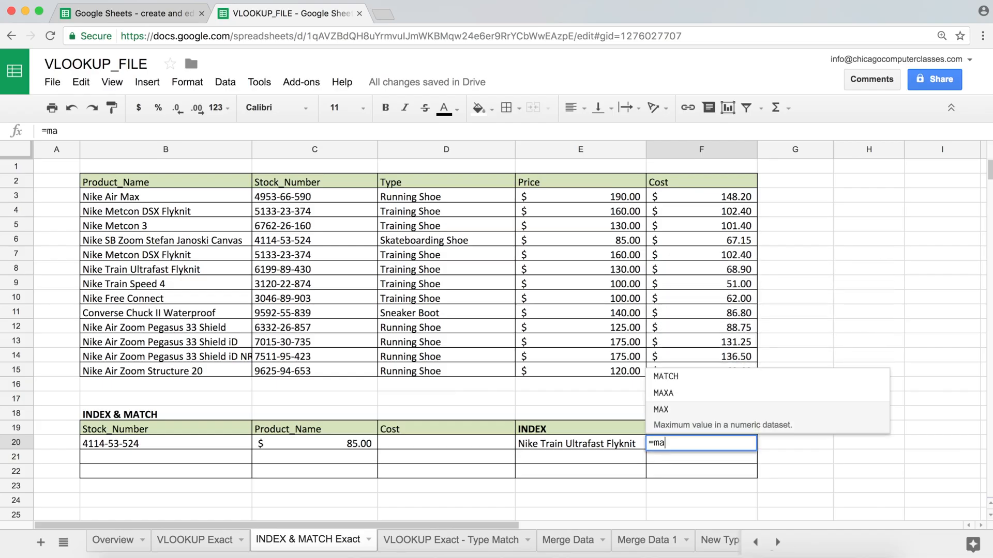
key(Up)
key(Up)
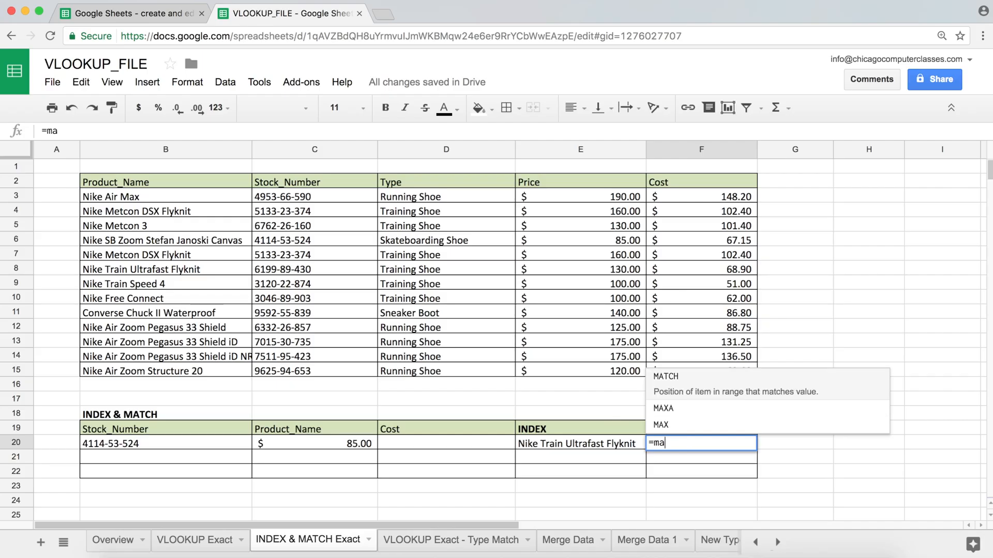
key(Tab)
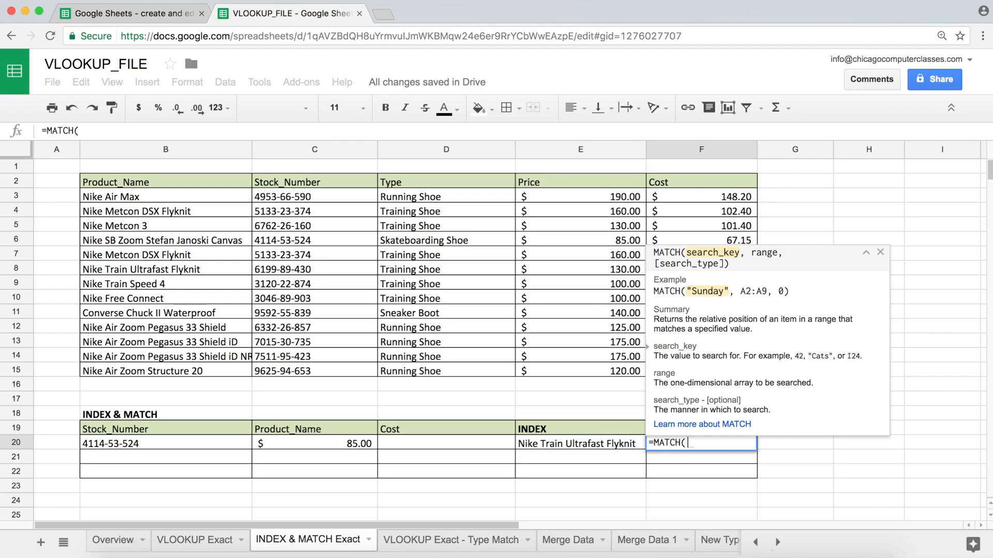
click(121, 446)
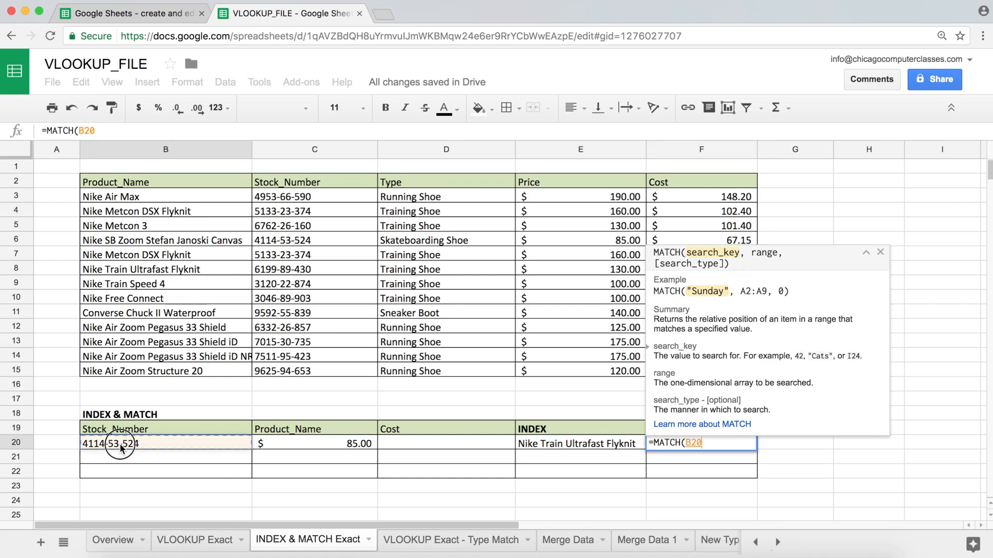
text(,)
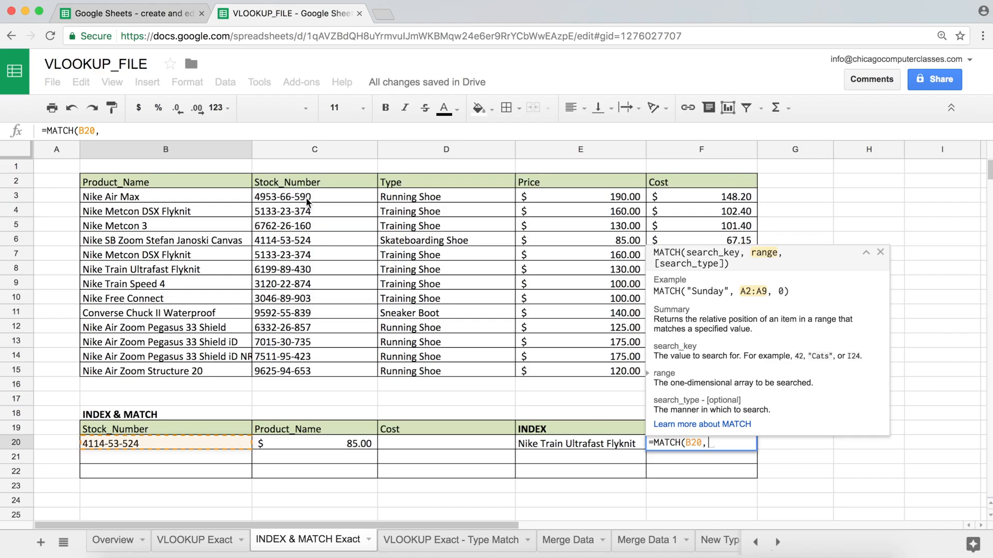
drag(309, 200, 332, 378)
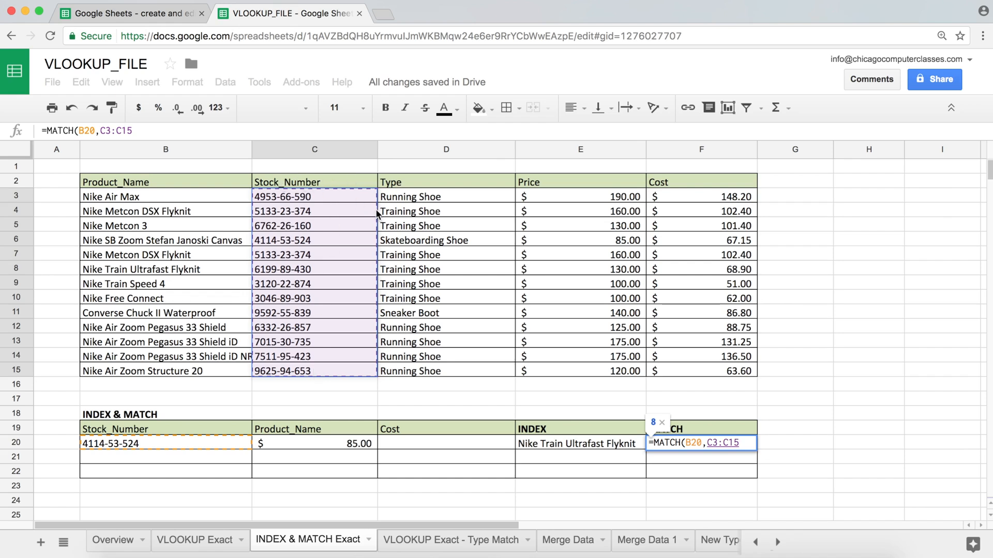
key(F4)
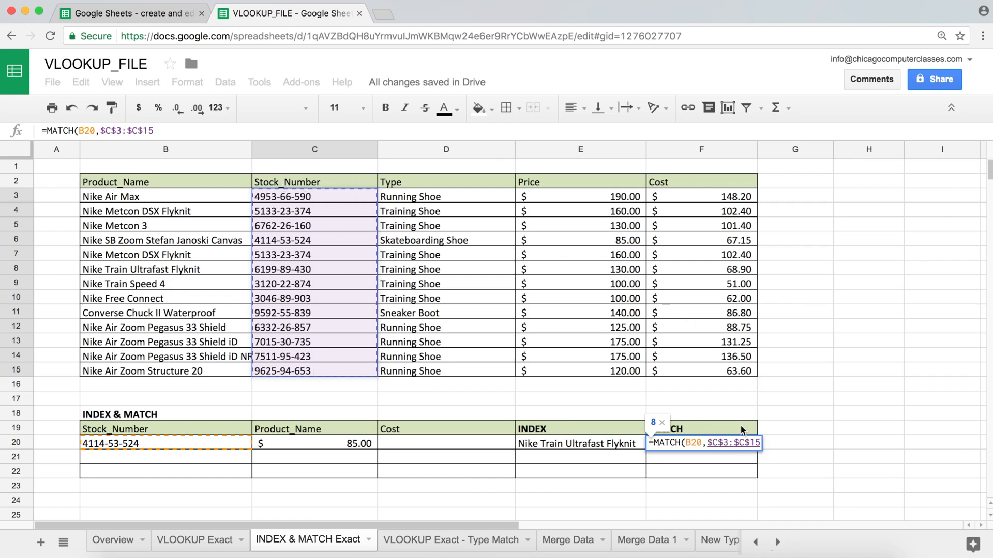
click(761, 443)
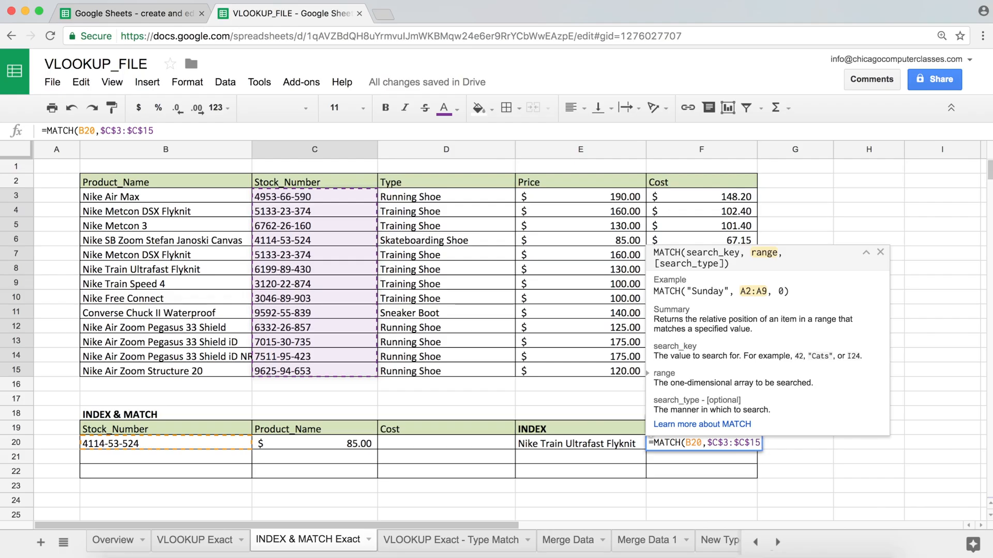
text(,)
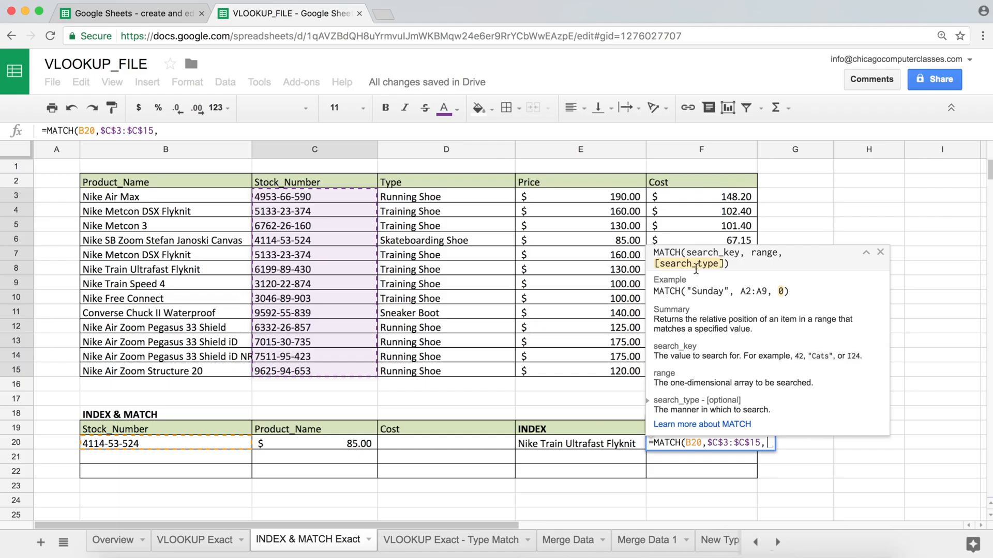
text(0)
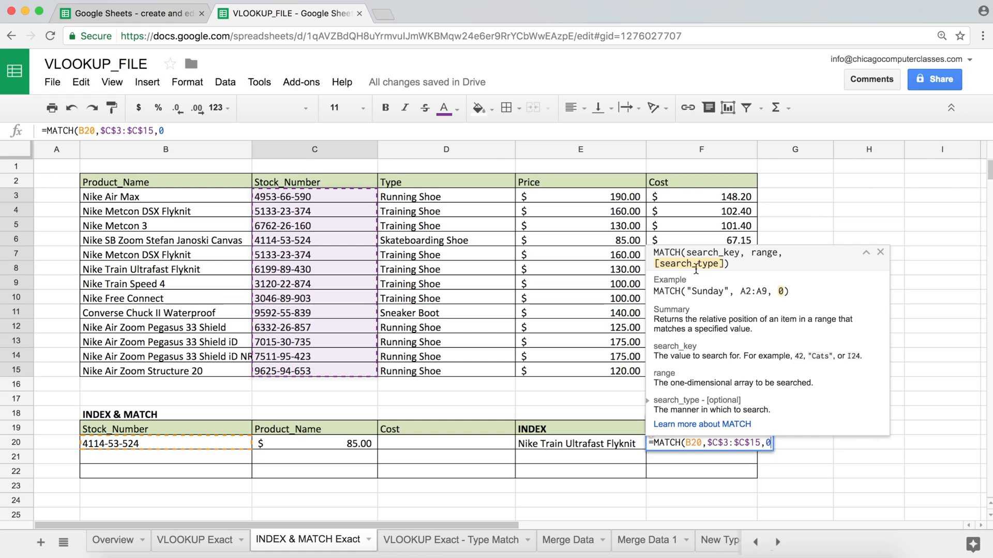
text())
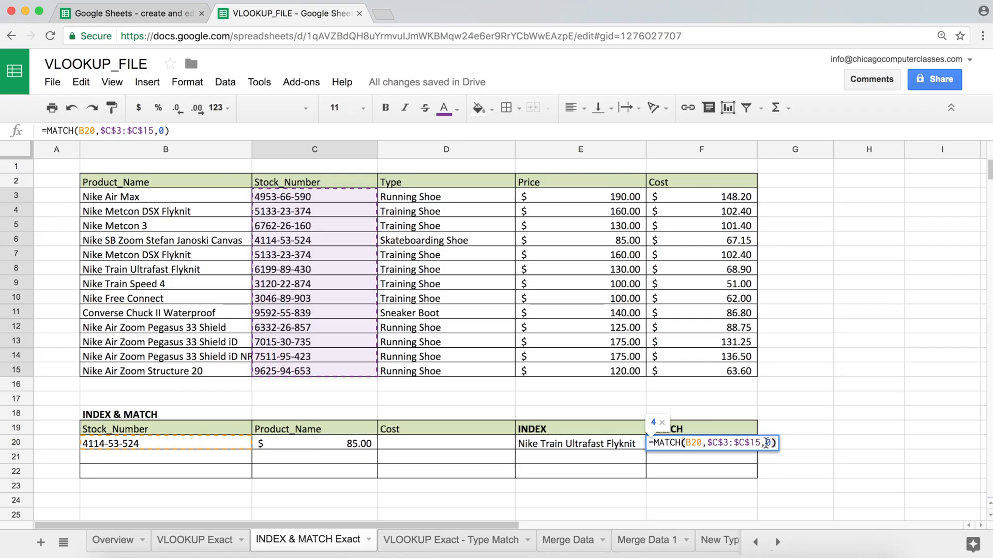
key(Return)
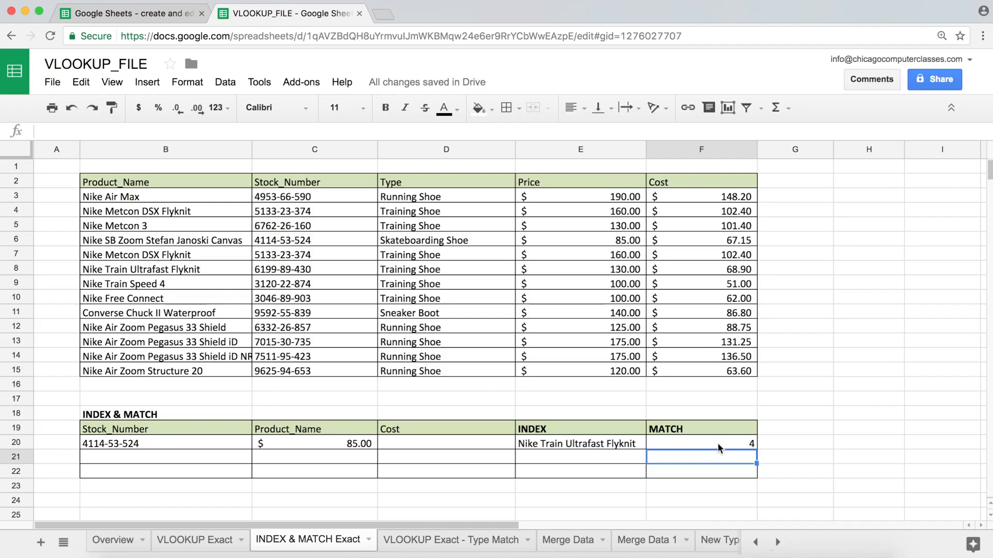
Examine the MATCH formula in F20 against the stock numbers in C3:C15.
double_click(718, 445)
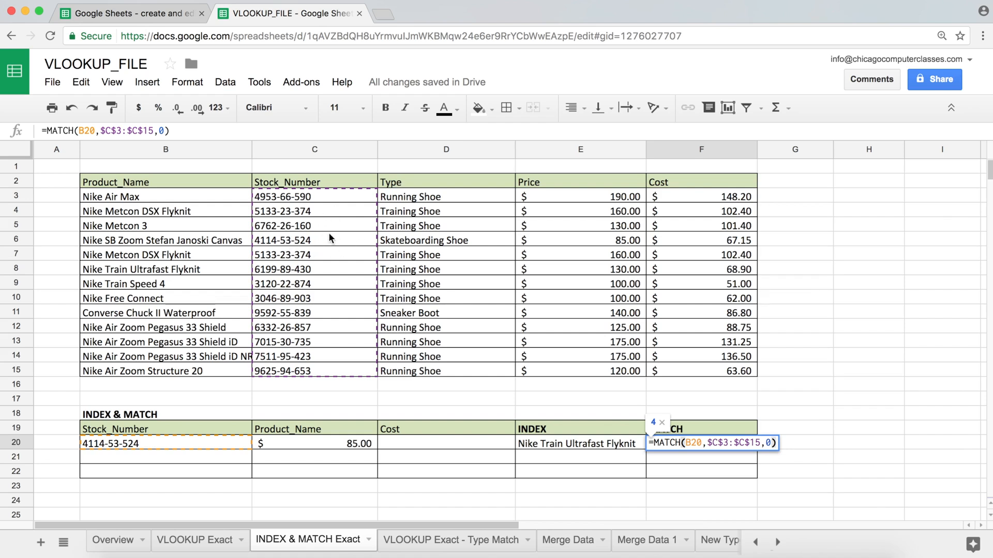
key(Return)
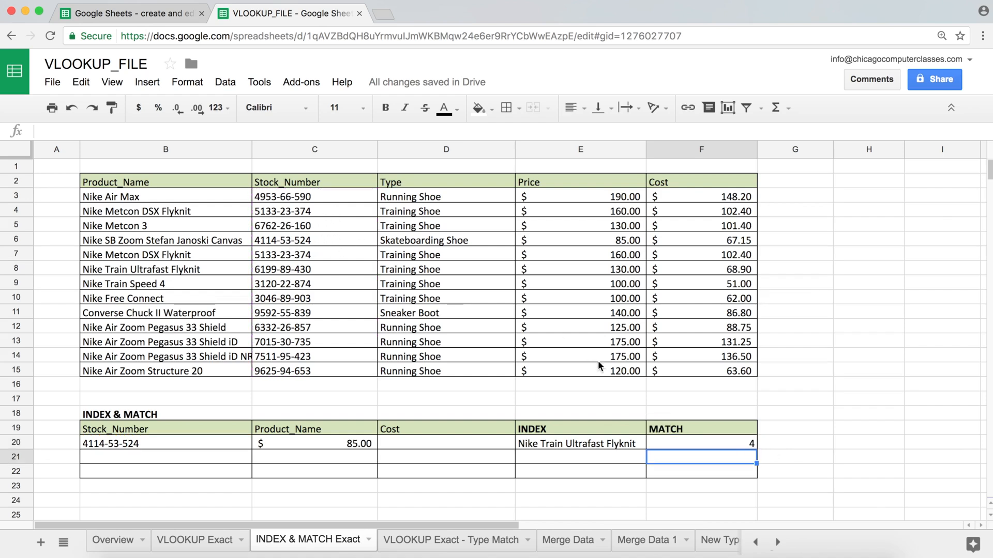
click(743, 445)
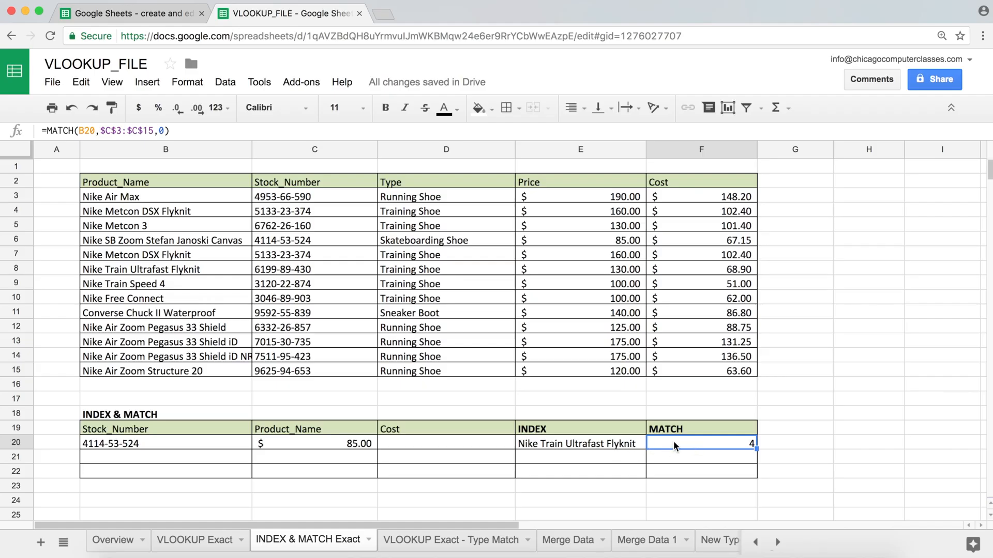
Set the row argument of the INDEX formula in E20 to 4.
click(626, 447)
double_click(626, 447)
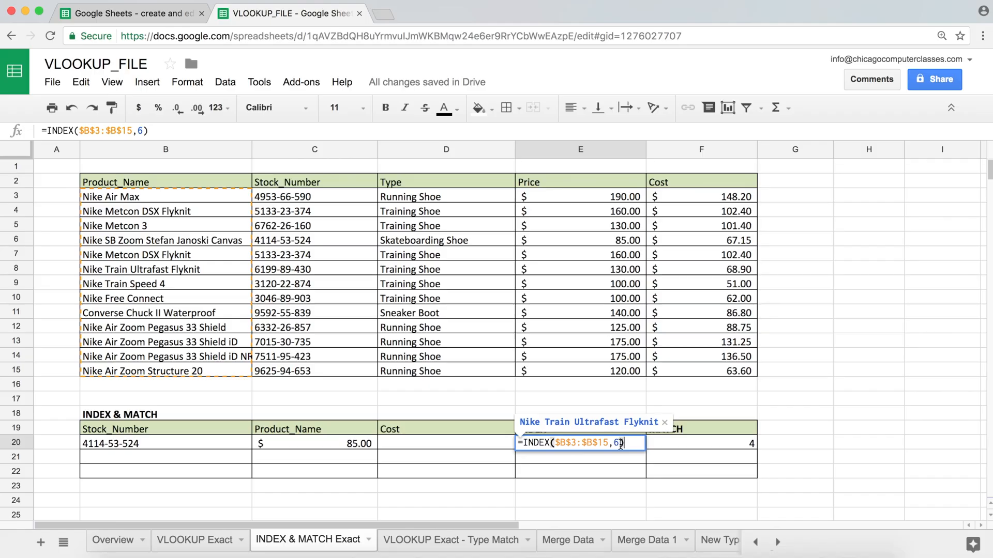
double_click(617, 444)
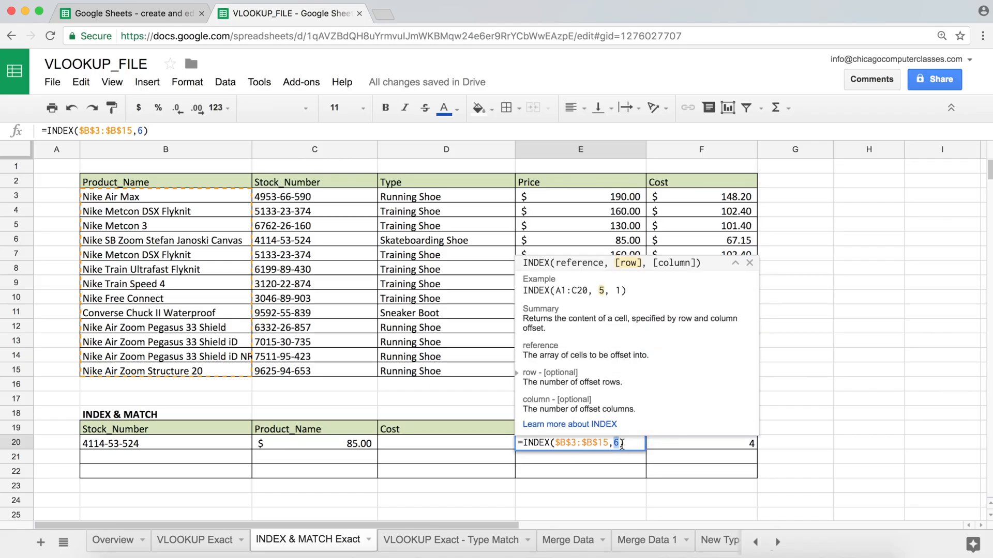
text(4)
key(Return)
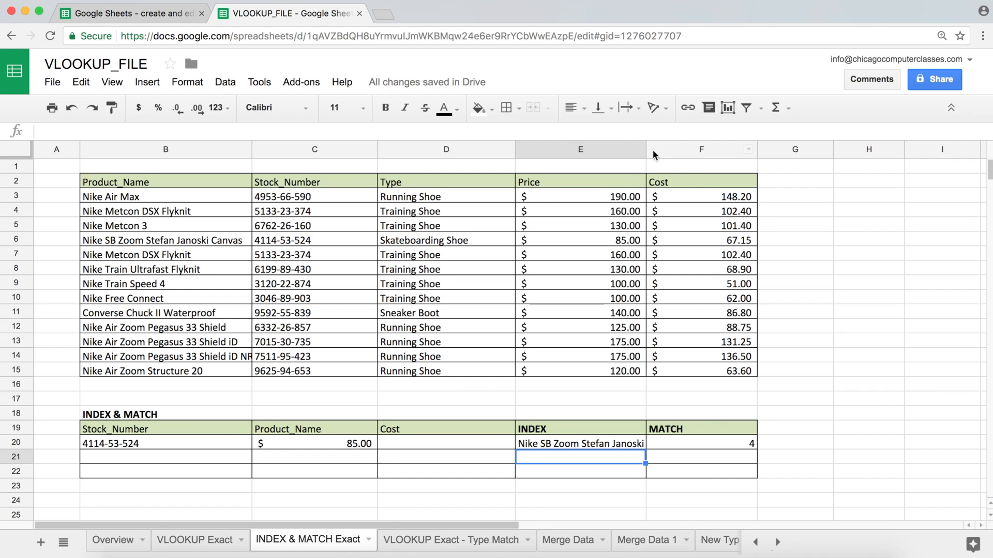
Widen column E slightly and inspect the row argument of the INDEX formula in E20.
drag(647, 149, 661, 149)
double_click(632, 444)
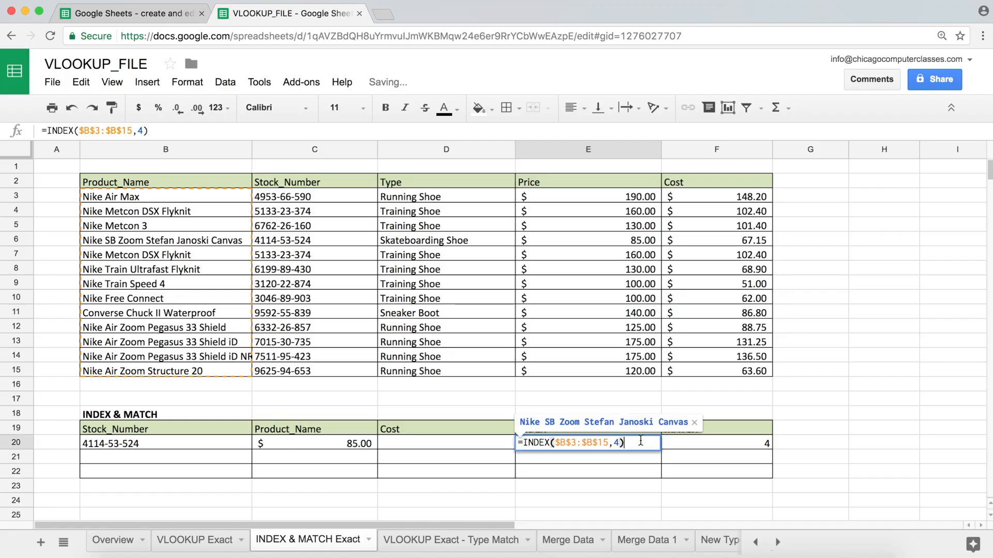
click(616, 443)
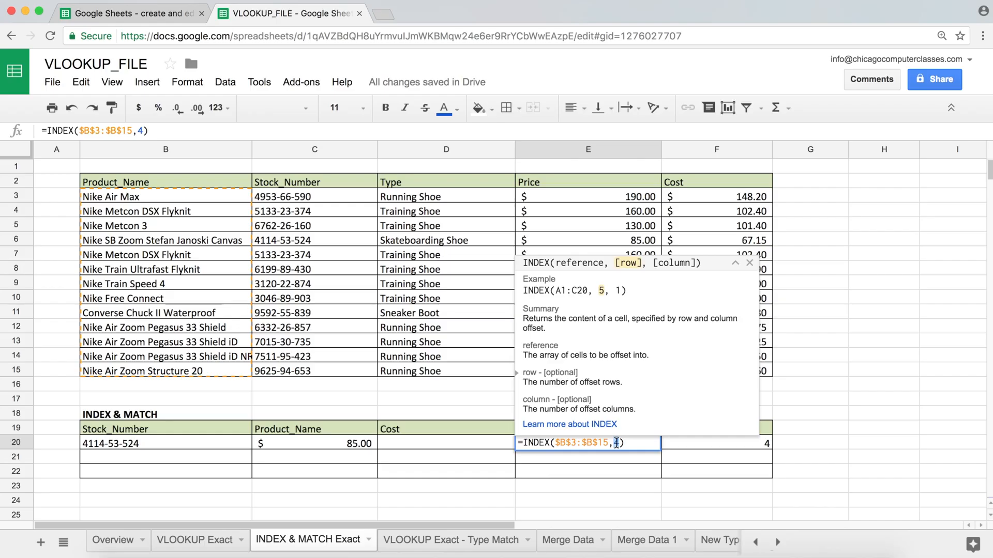
double_click(616, 443)
key(Return)
Trace the INDEX row position through the product names from B3, and the B20 stock number through column C to its product name.
click(130, 196)
click(129, 216)
click(129, 226)
click(131, 240)
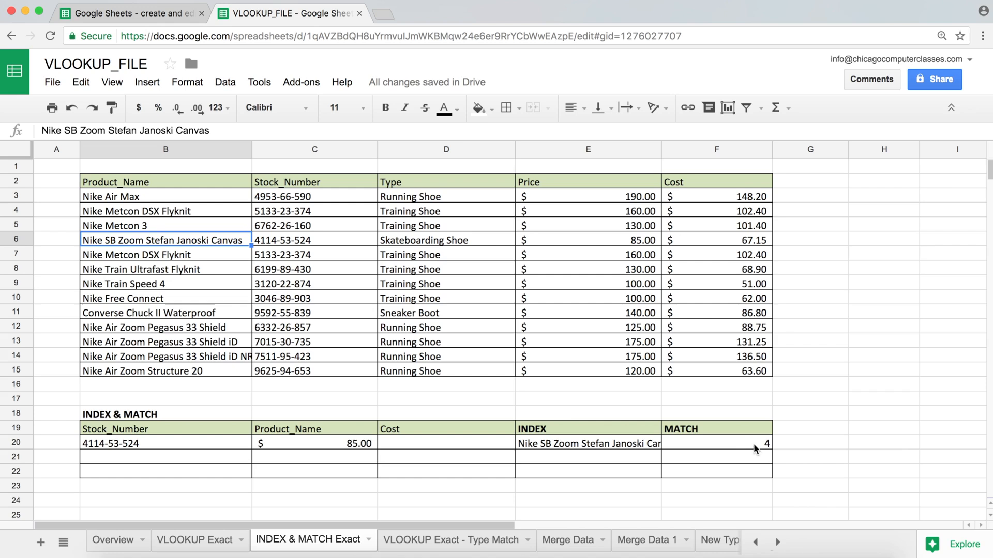
click(128, 444)
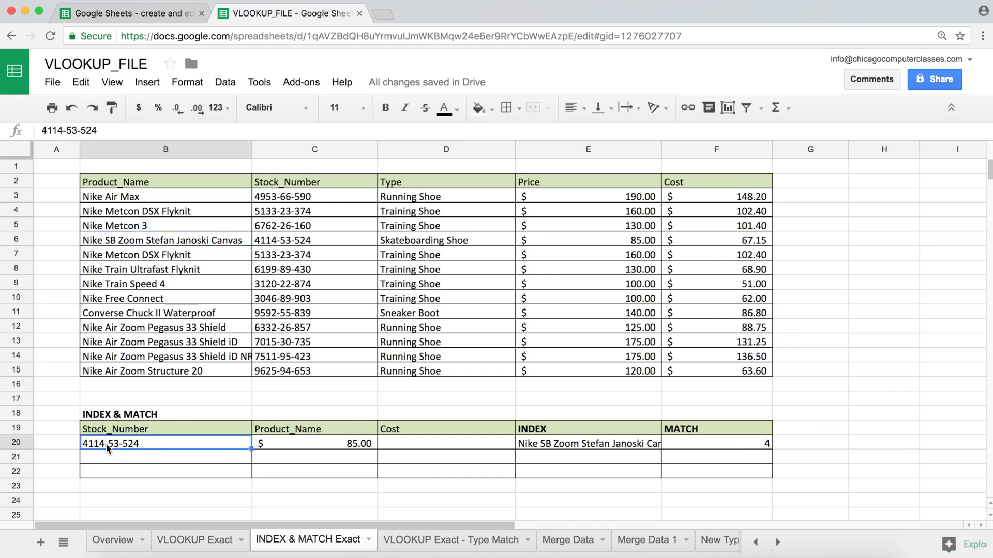
click(313, 199)
click(312, 226)
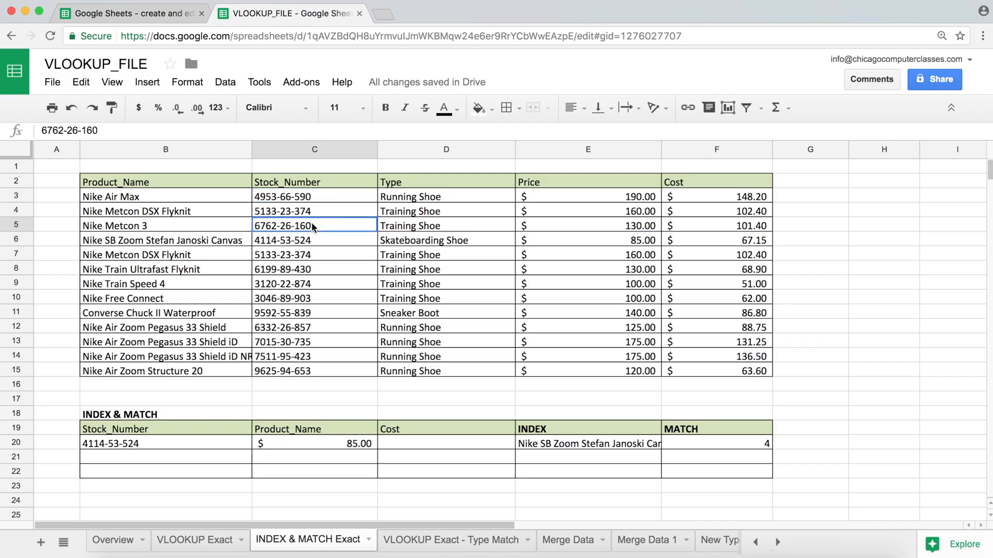
click(312, 241)
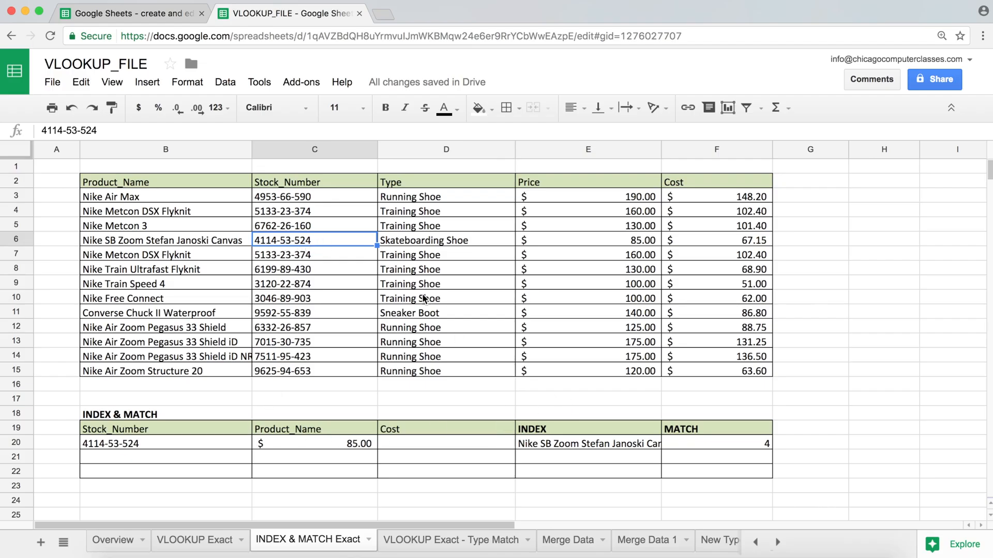
click(186, 240)
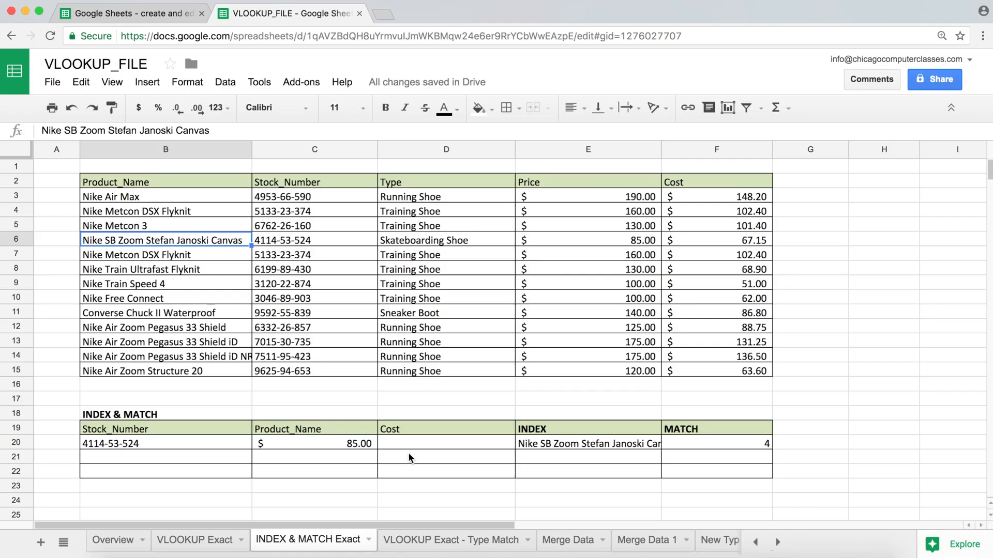
Replace the VLOOKUP in C20 with a MATCH formula finding B20 in the absolute range $C$3:$C$15 with search type 0.
click(355, 445)
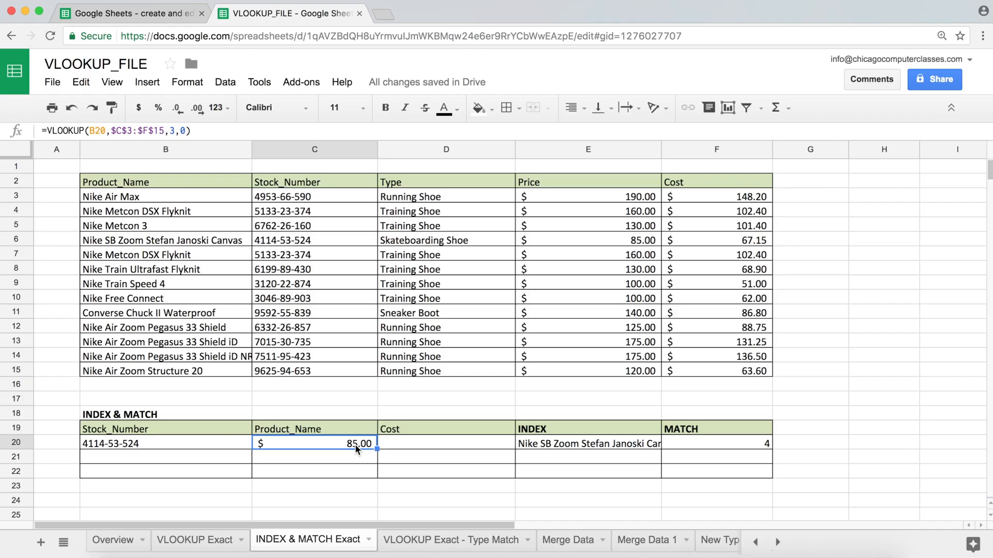
text(=ma)
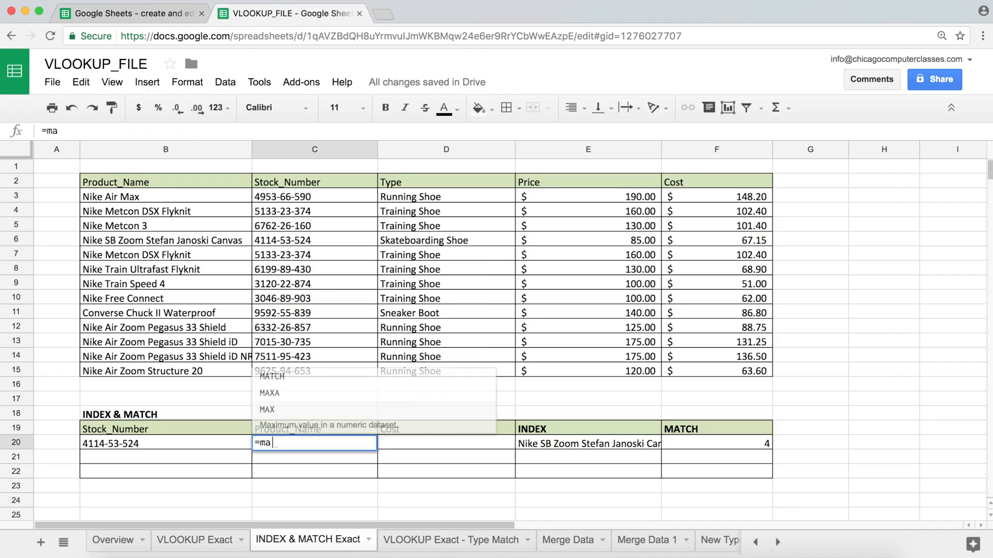
key(Up)
key(Up)
key(Tab)
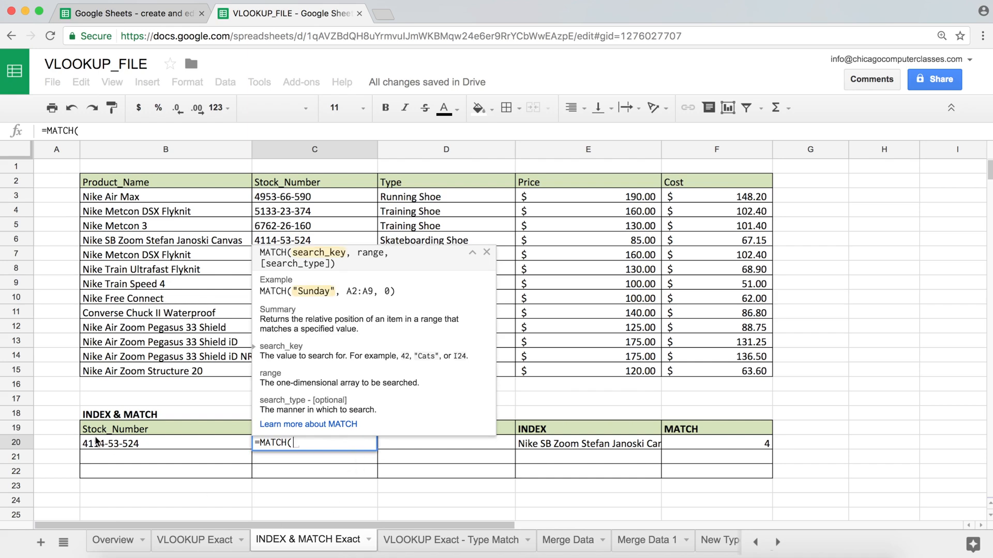
click(135, 444)
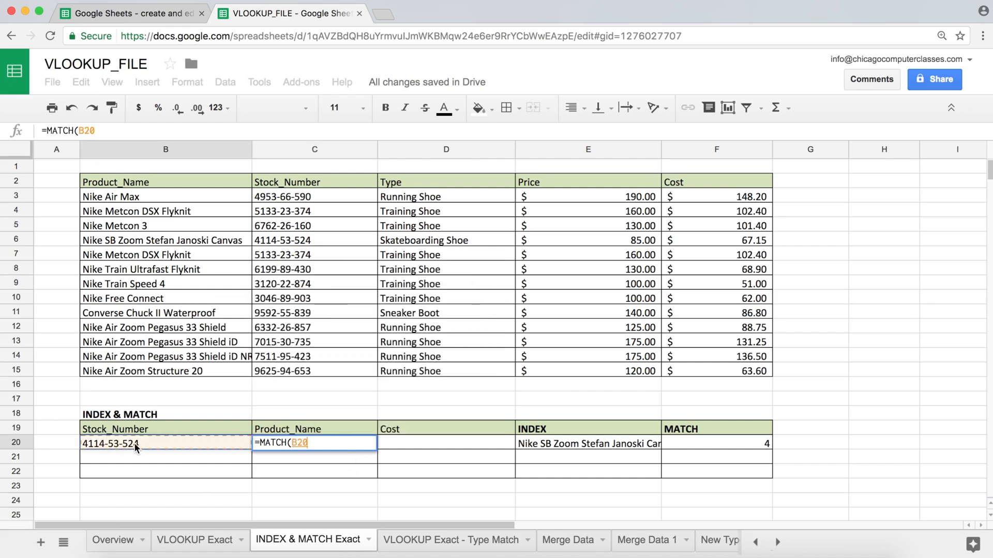
text(,)
drag(290, 197, 316, 371)
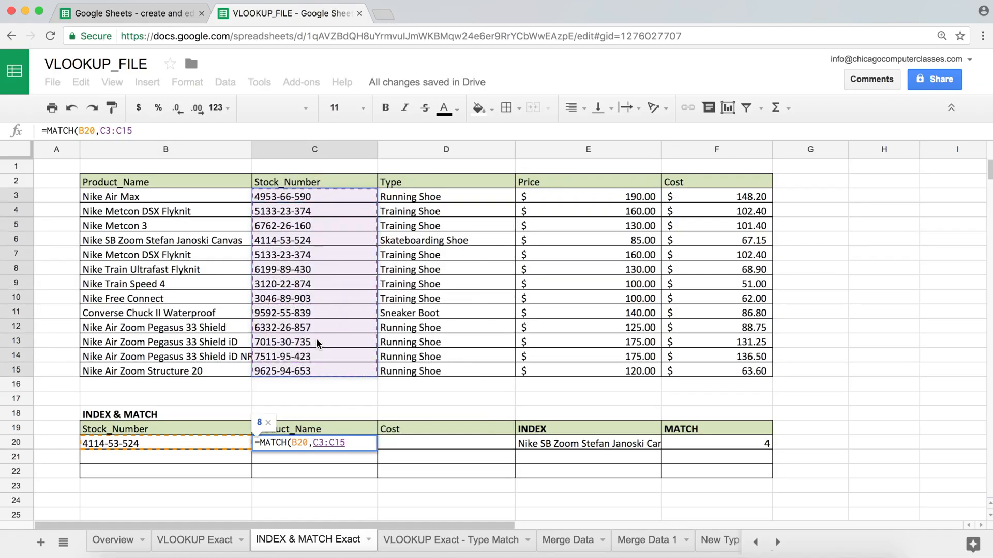
key(F4)
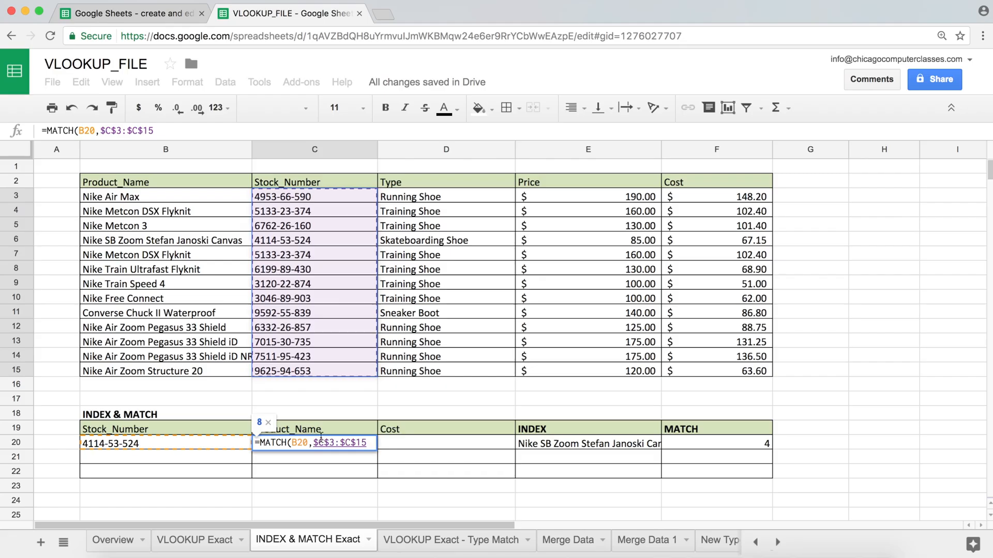
text(,)
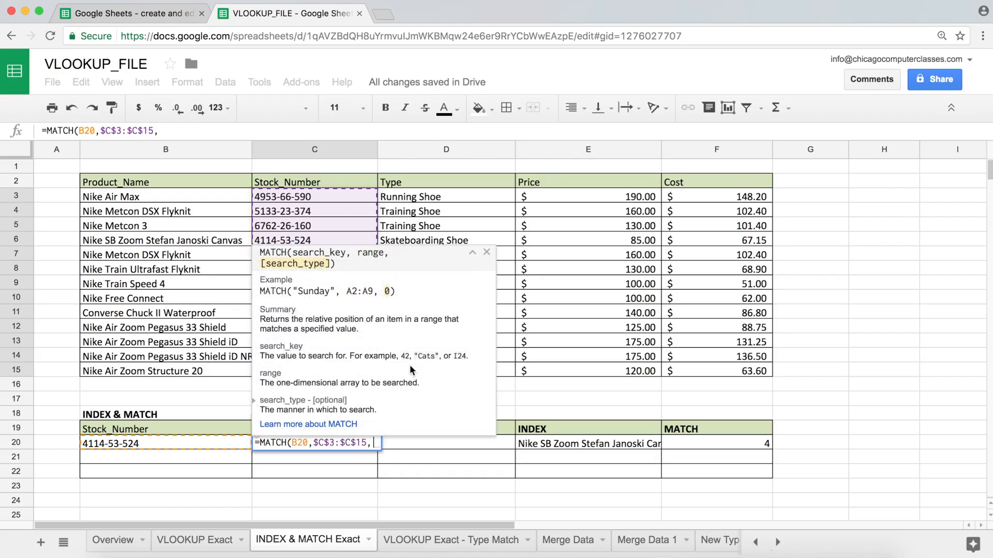
text(0))
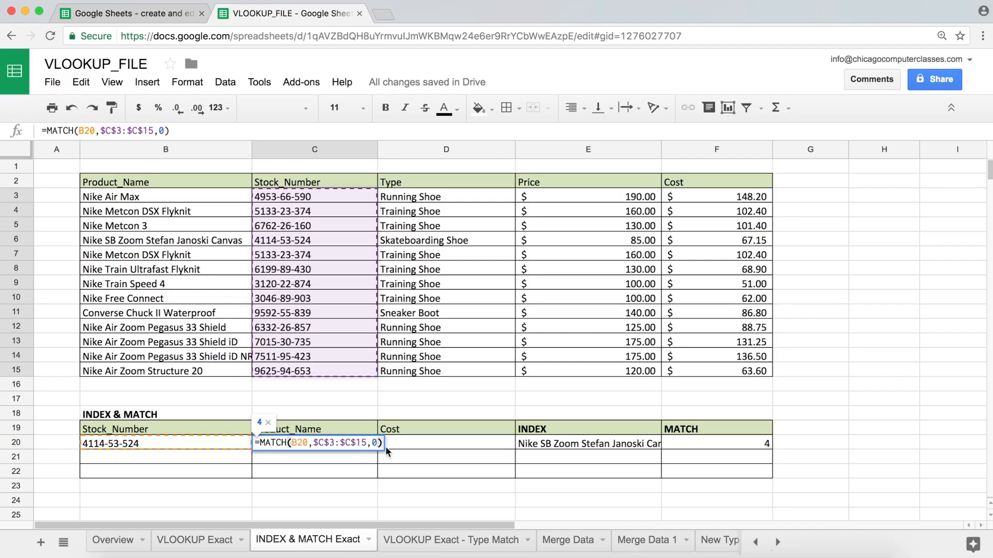
key(Return)
Cut the MATCH expression out of the C20 formula, leaving only the equals sign.
click(352, 445)
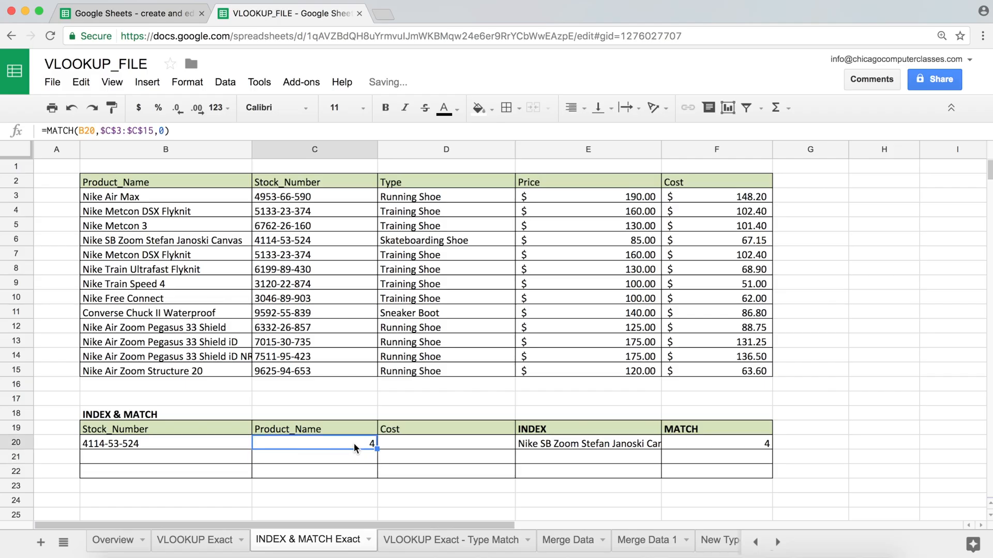
double_click(354, 448)
drag(261, 444, 390, 445)
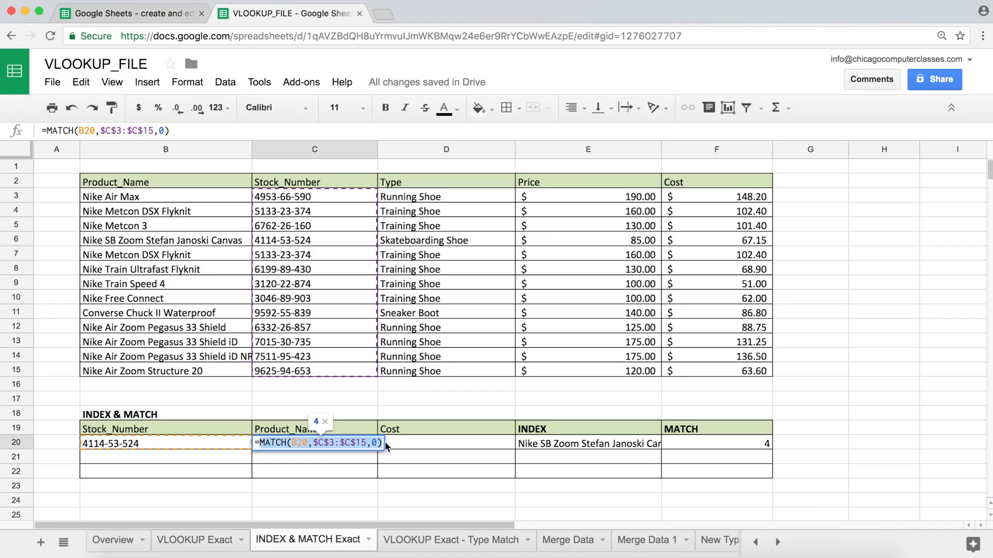
key(super+x)
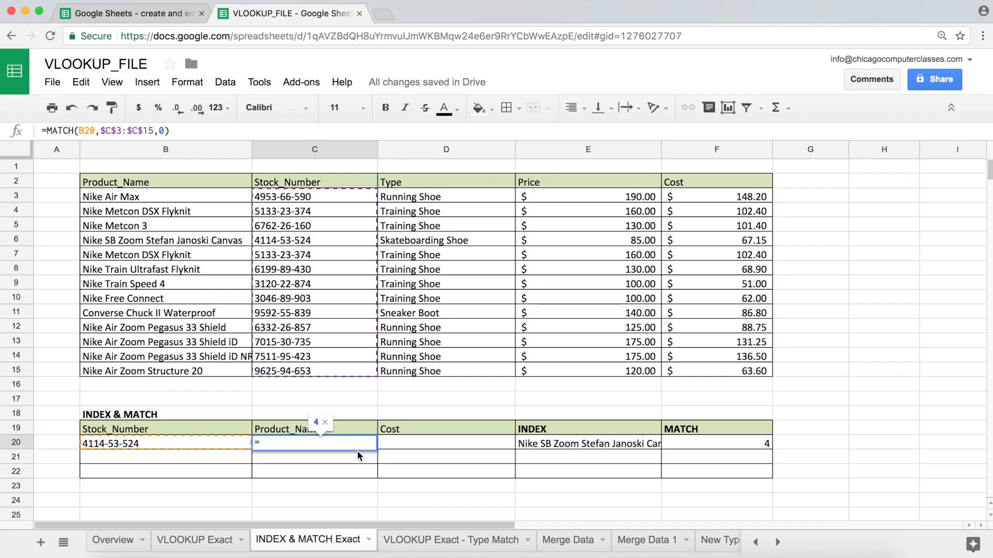
Build an INDEX formula in C20 over the absolute range $B$3:$B$15, with the cut MATCH expression pasted as its row argument.
text(ind)
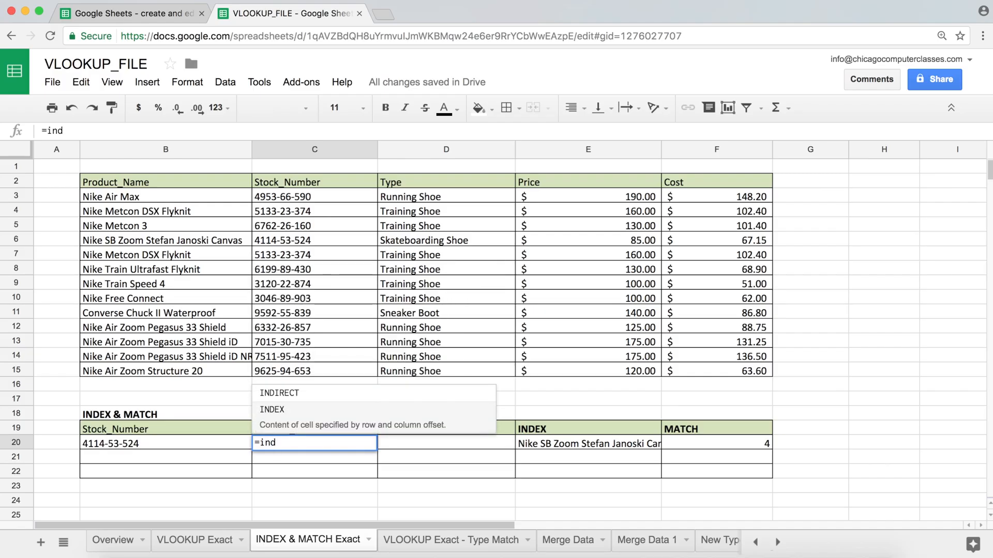
key(Tab)
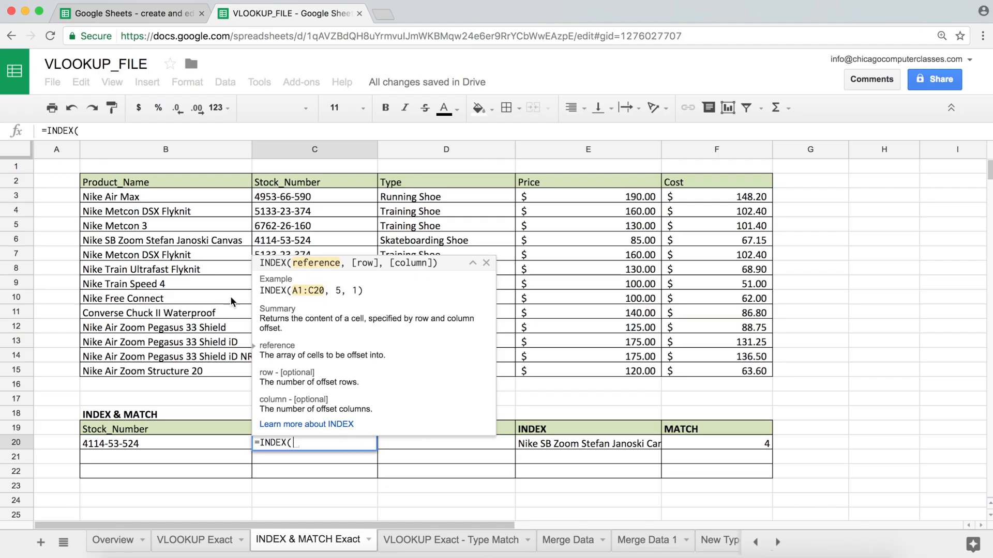
drag(176, 202, 178, 371)
key(F4)
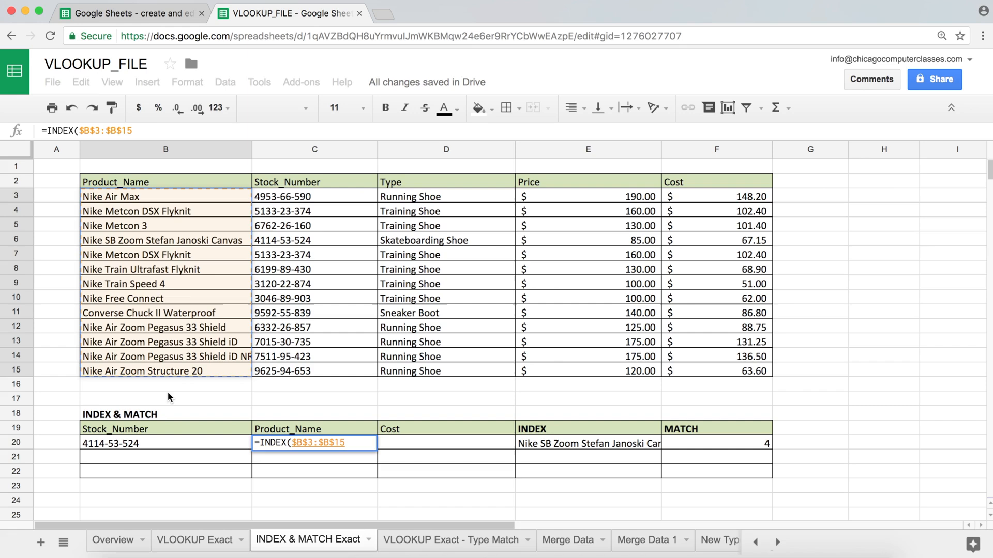
text(,)
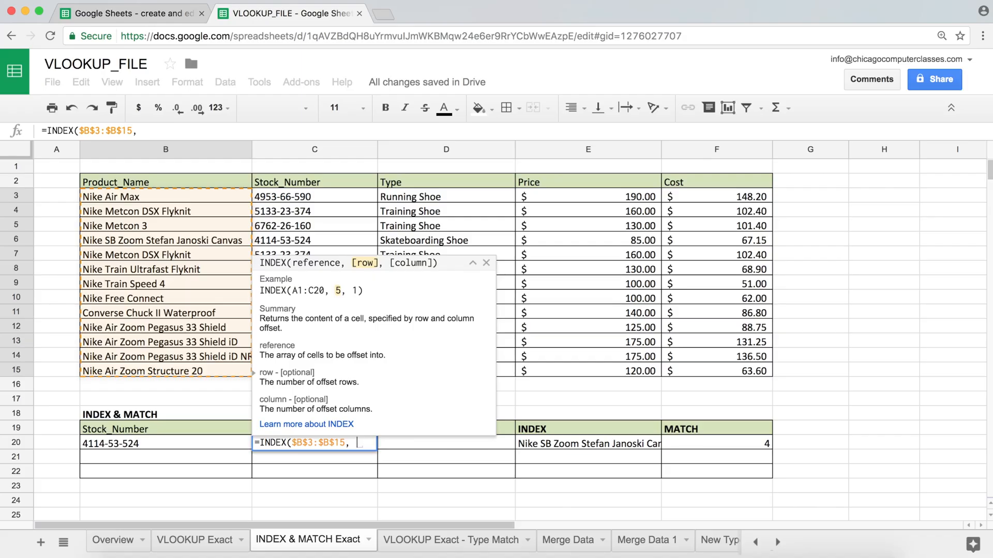
key(super+v)
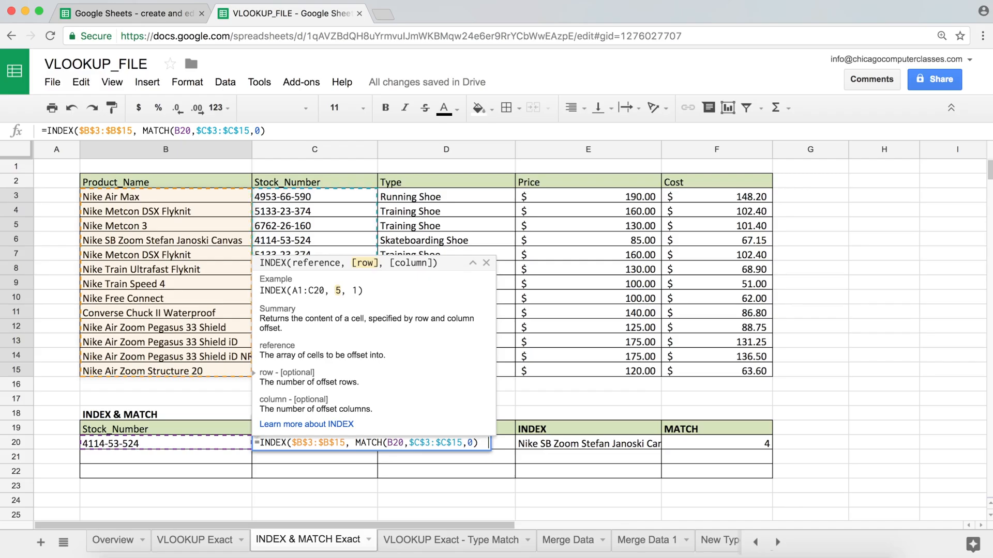
key(BackSpace)
text())
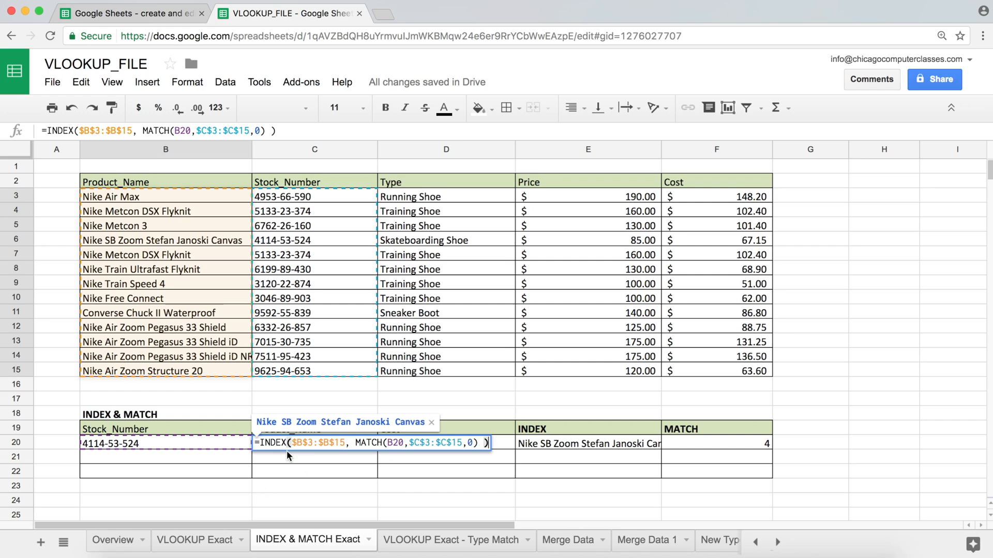
Review the nested MATCH and closing parentheses of the INDEX formula in C20, and commit the formula.
drag(358, 444, 351, 444)
click(472, 442)
click(488, 444)
drag(355, 443, 476, 442)
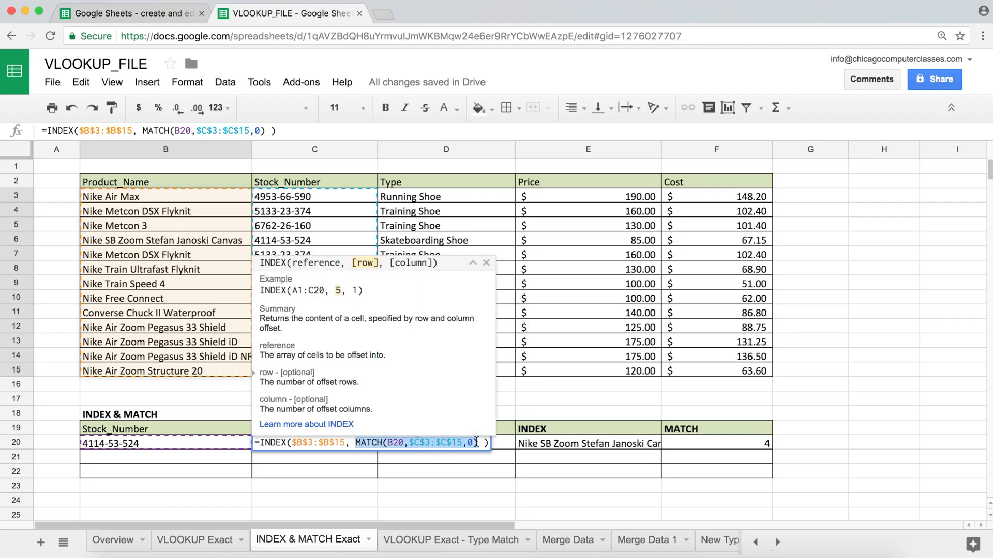
click(432, 444)
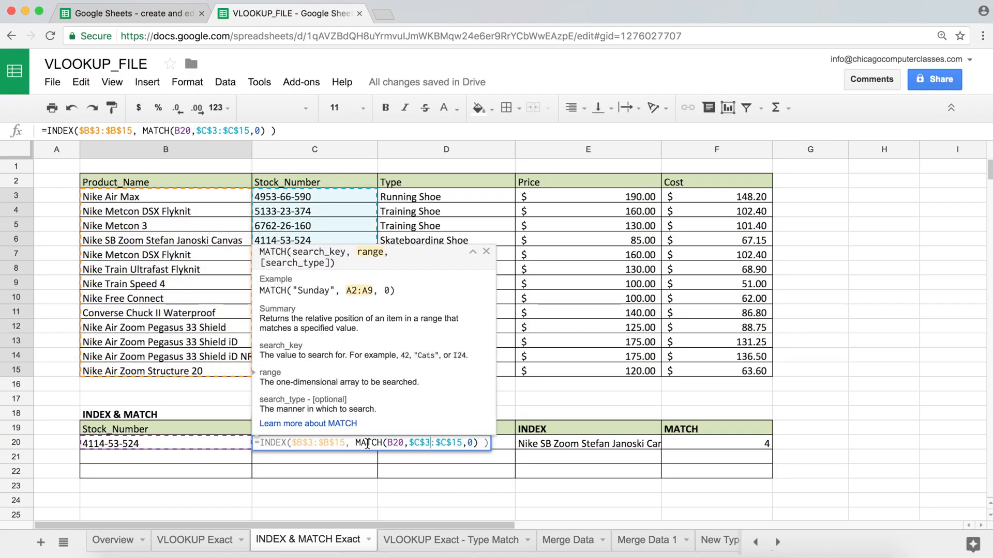
drag(355, 443, 477, 444)
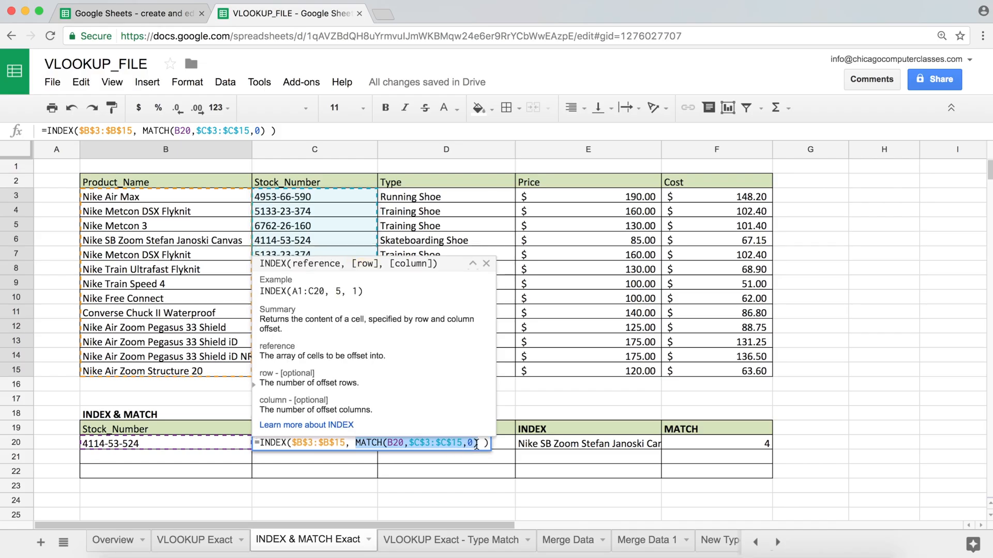
click(442, 443)
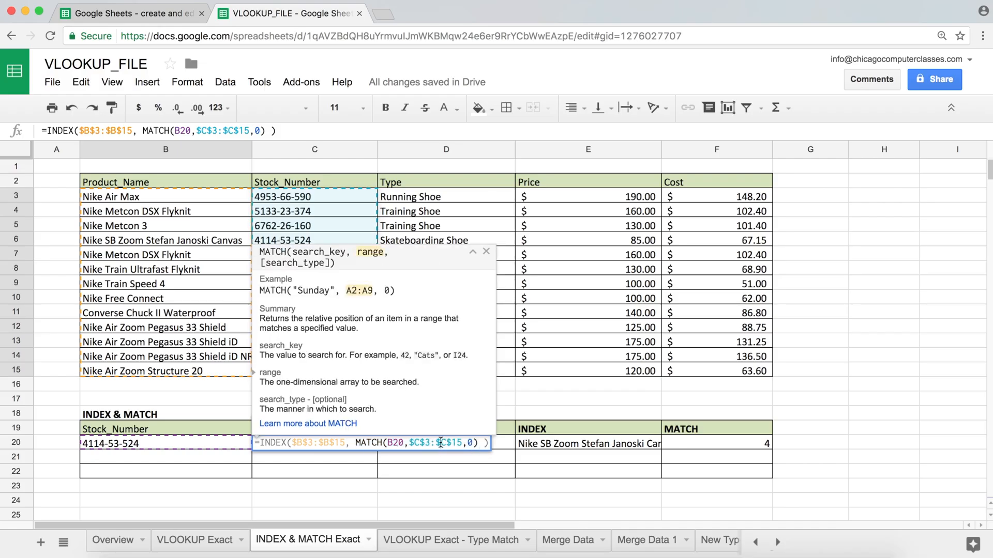
click(287, 443)
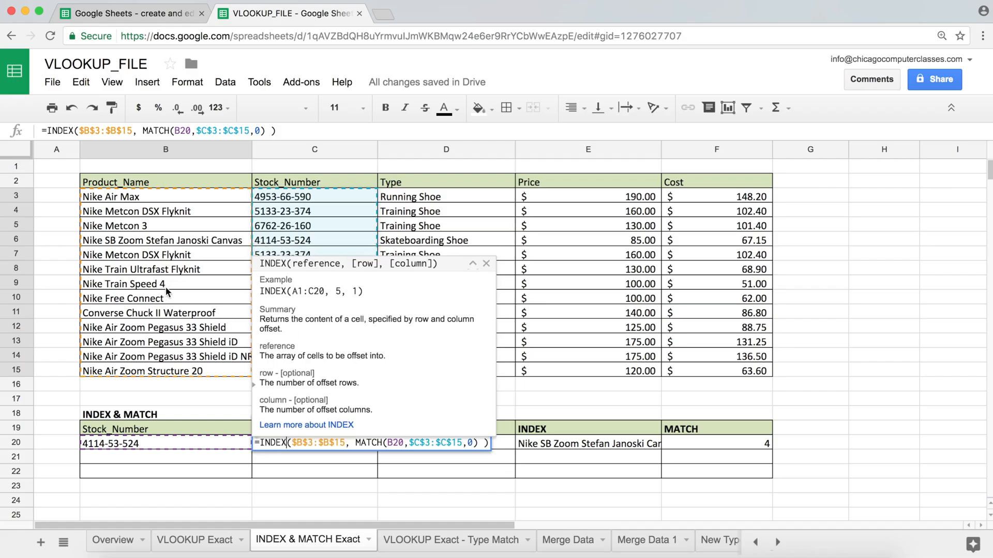
key(Return)
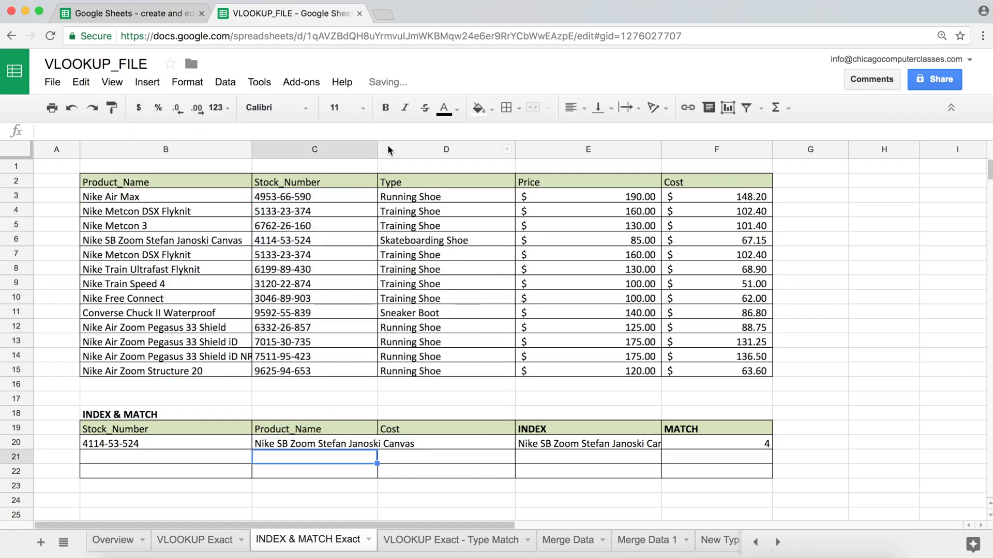
Widen column C to fit the returned product name, and check the B20 stock number against its row in the product table.
drag(378, 153, 444, 154)
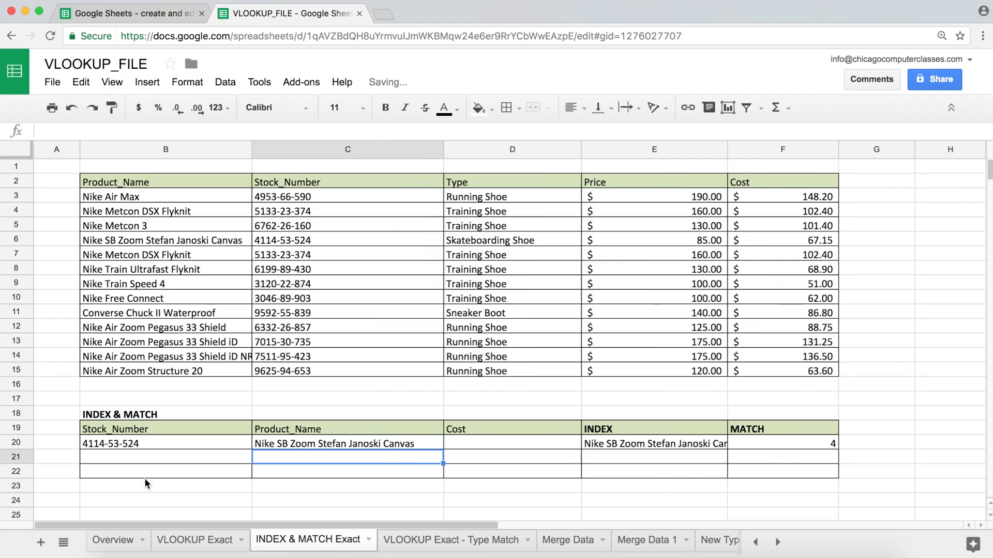
click(140, 443)
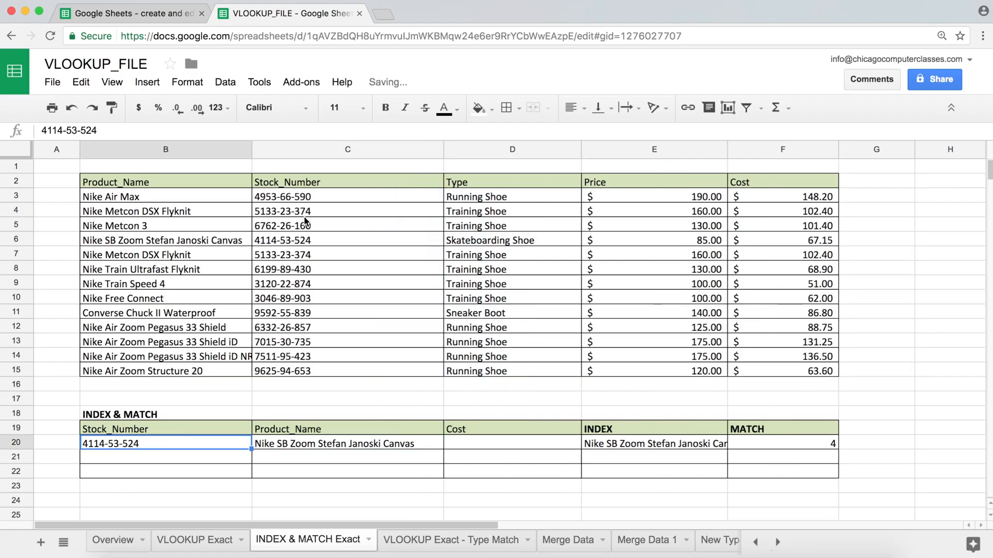
click(311, 241)
click(227, 240)
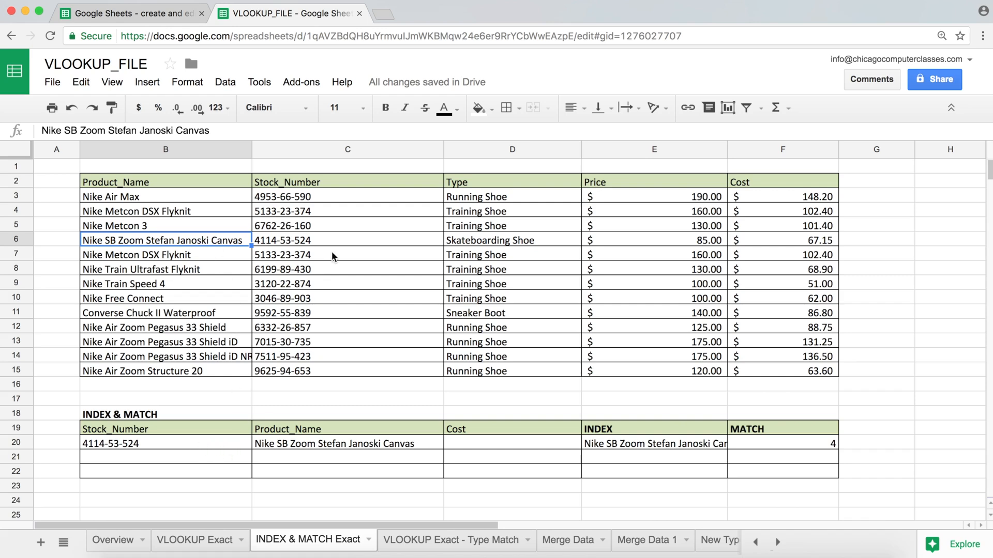
Copy stock number 3046-89-903 from C10 into B20, and check the returned product name against row 10 of the product table.
right_click(309, 299)
click(330, 333)
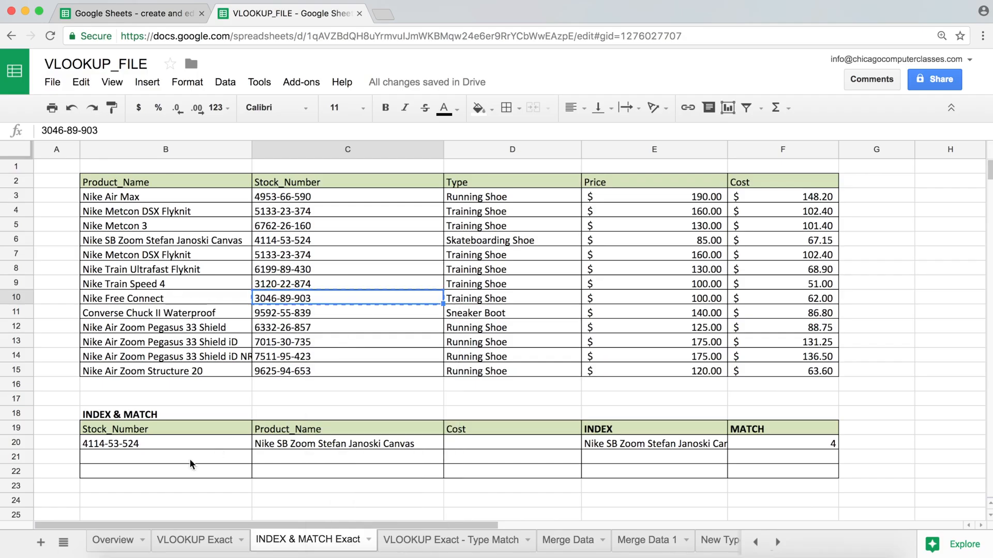
right_click(169, 442)
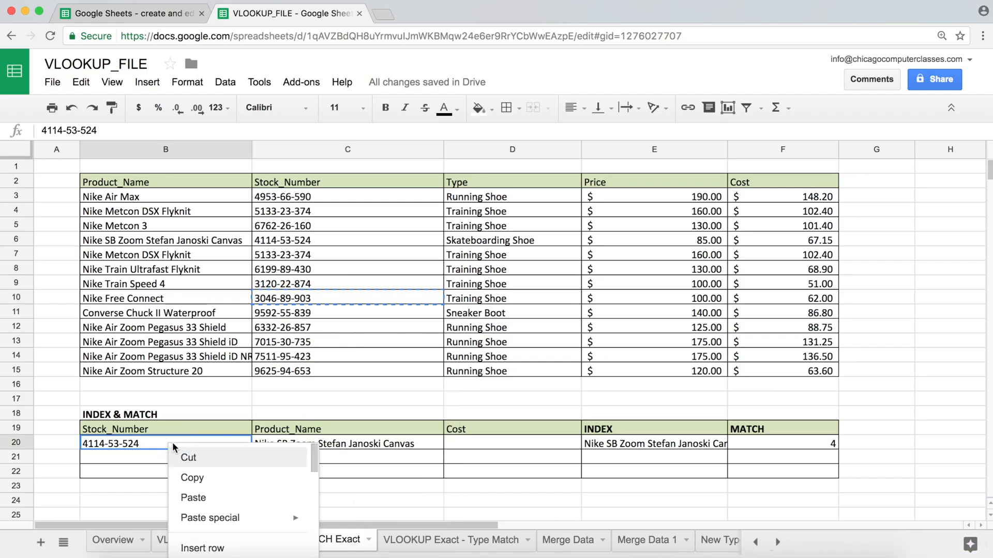
click(199, 494)
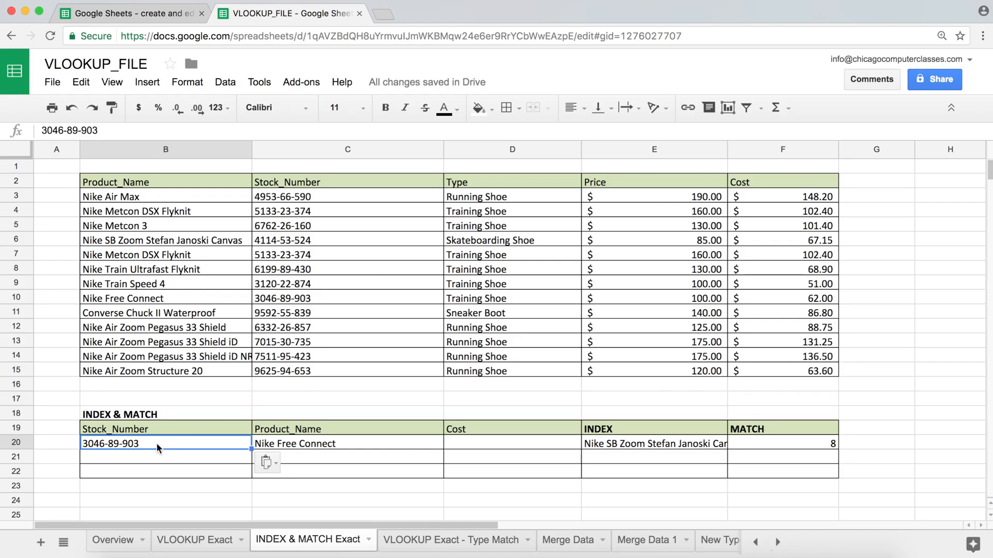
click(312, 299)
click(179, 298)
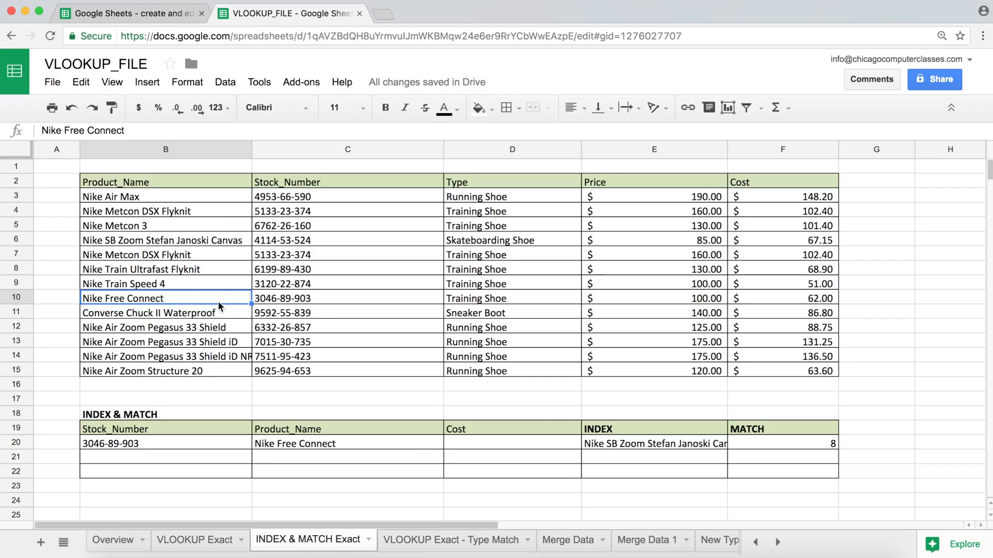
Review the combined INDEX and MATCH formula in C20 without editing it.
click(333, 445)
double_click(331, 444)
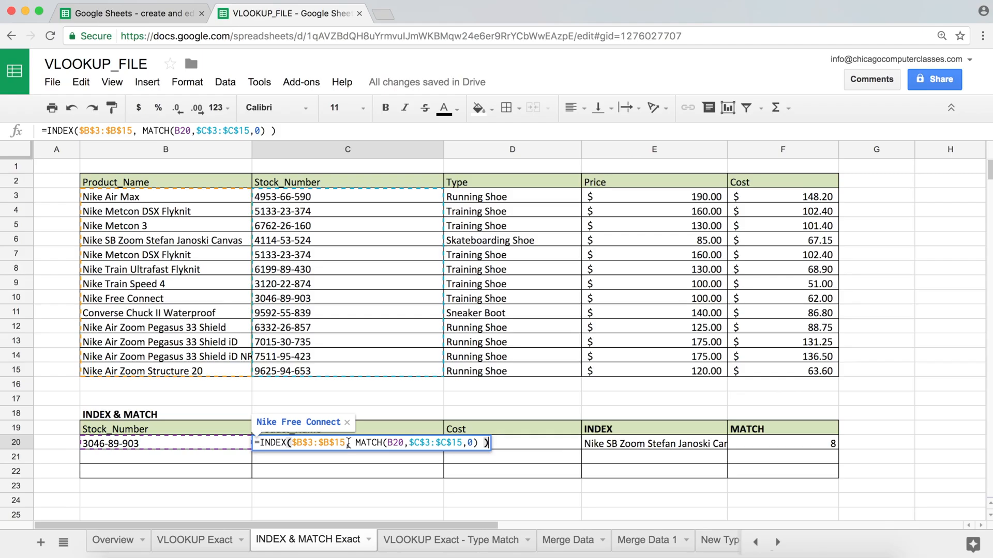
key(Return)
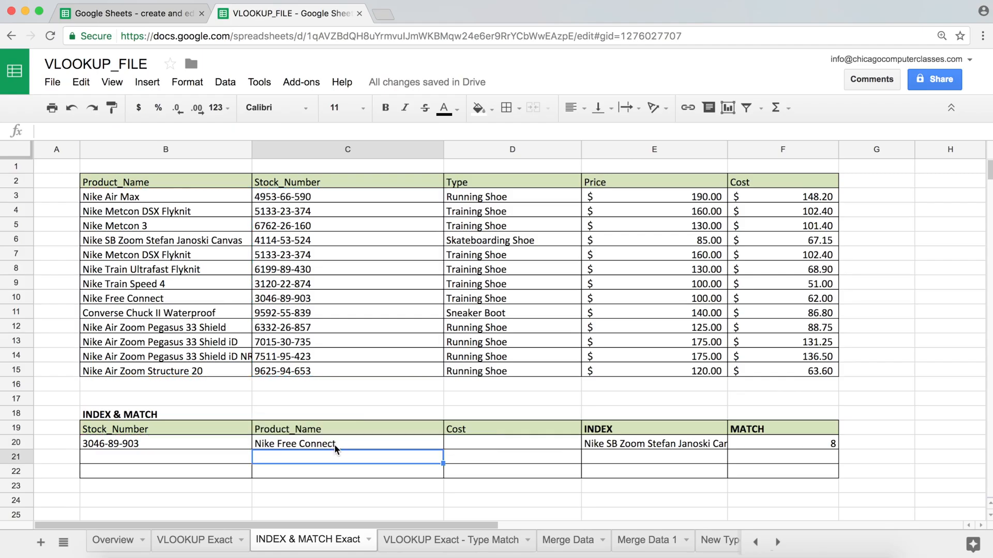
Copy stock number 6332-26-857 from C12 into B22 of the INDEX & MATCH table.
click(226, 463)
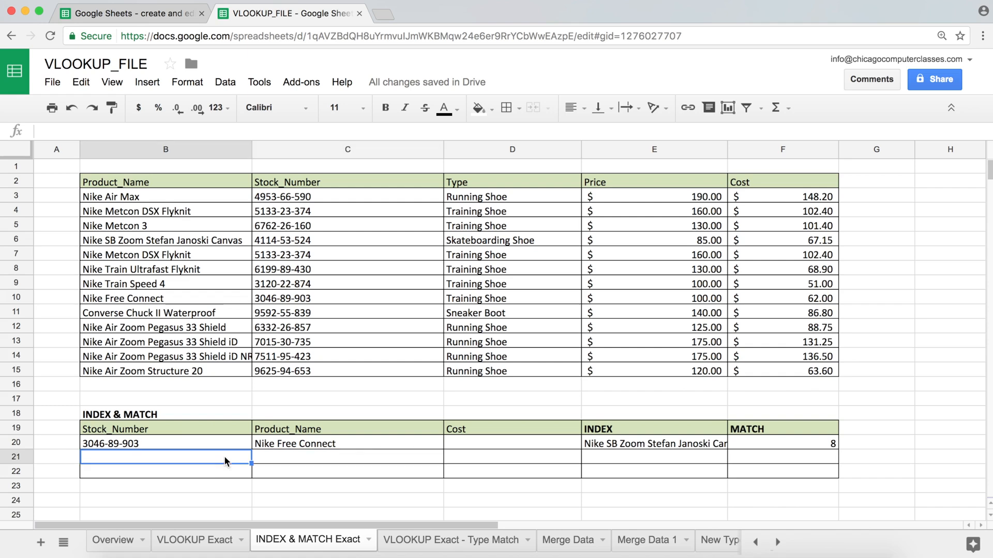
right_click(307, 329)
click(343, 366)
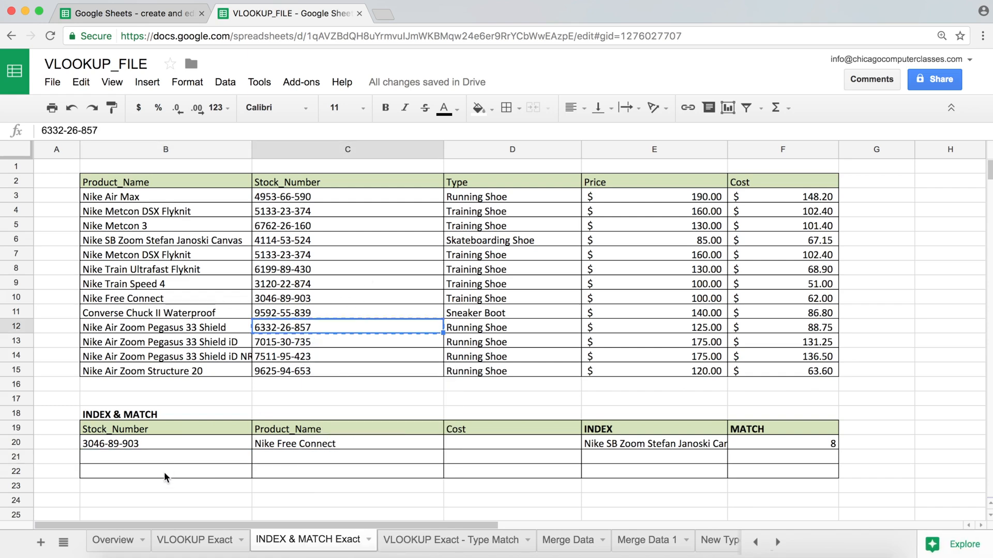
right_click(165, 474)
click(214, 526)
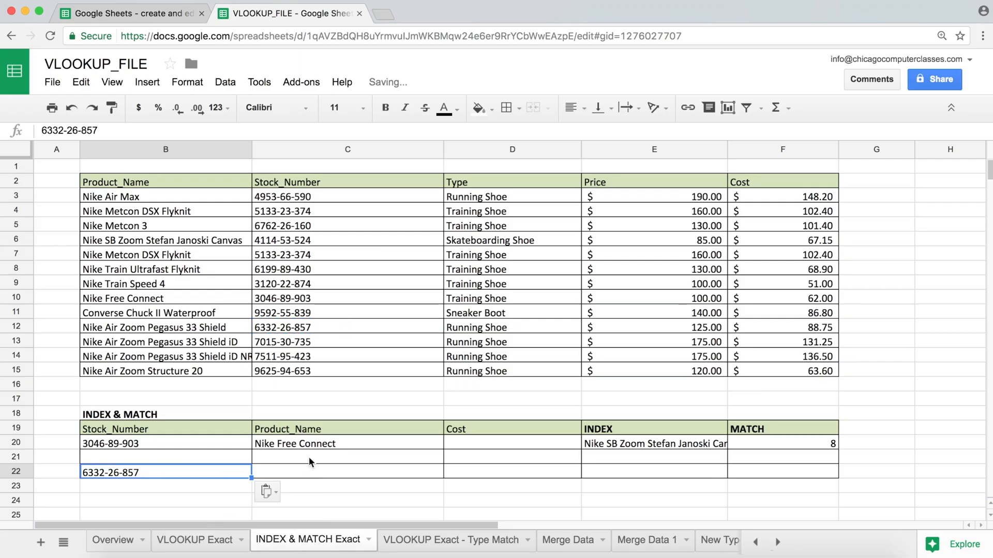
Trace the B22 stock number to its row in the product table, and examine that row's price.
click(311, 472)
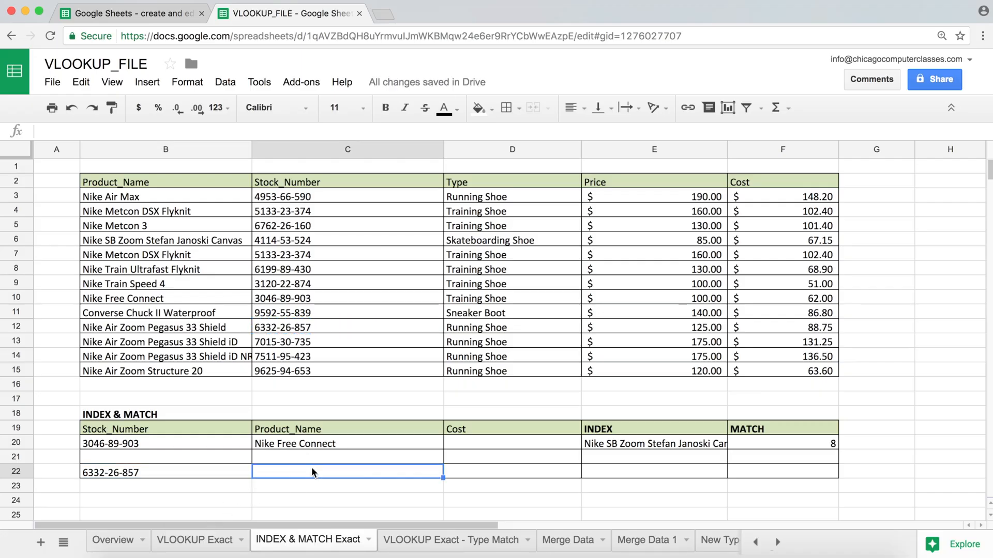
click(180, 472)
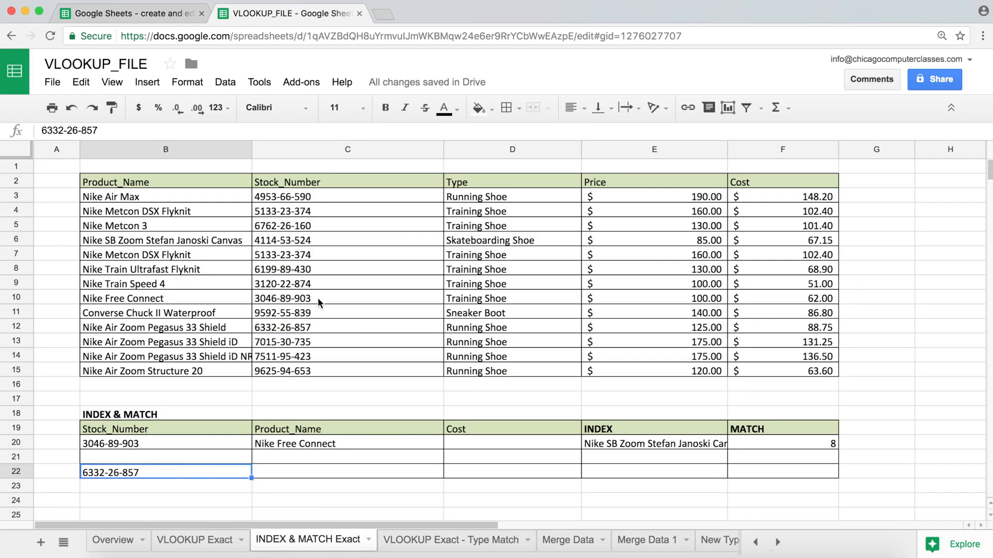
click(309, 328)
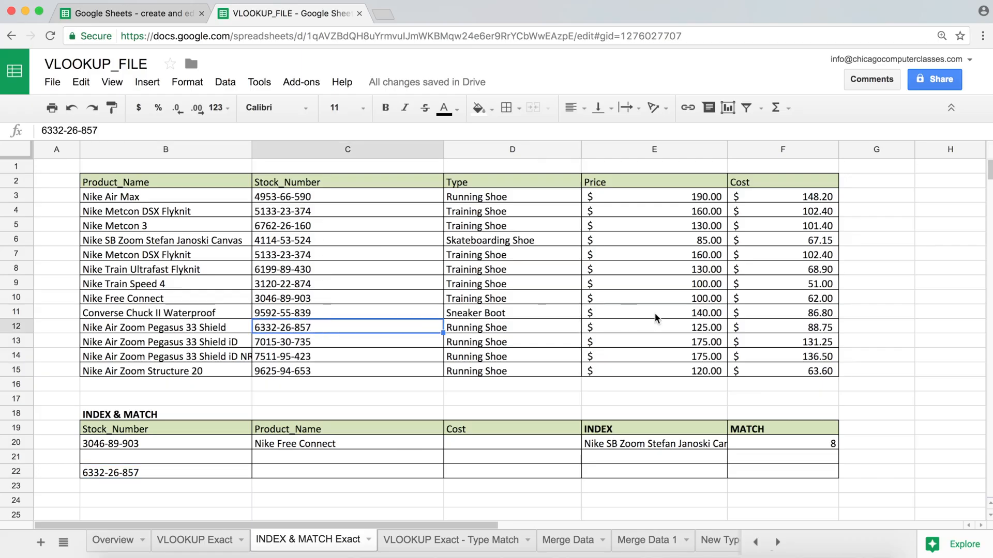
click(654, 326)
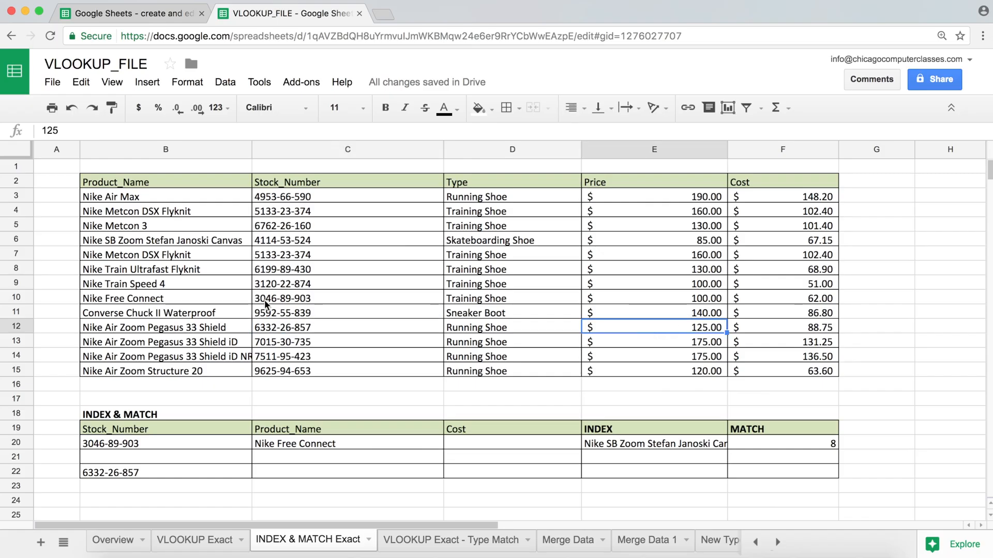
click(345, 327)
Begin a formula in C22, the product name cell for the second stock number, with an equals sign.
click(272, 473)
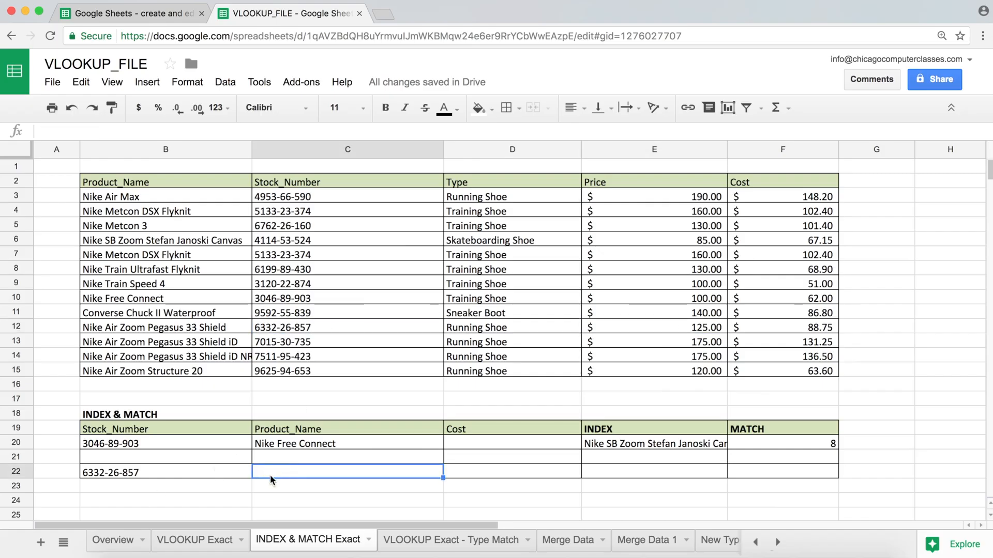
text(=)
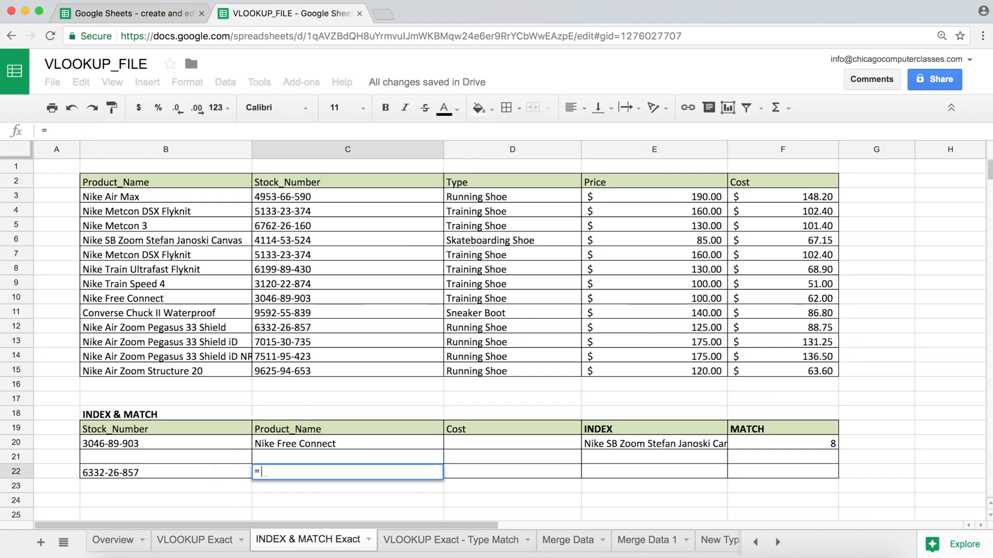